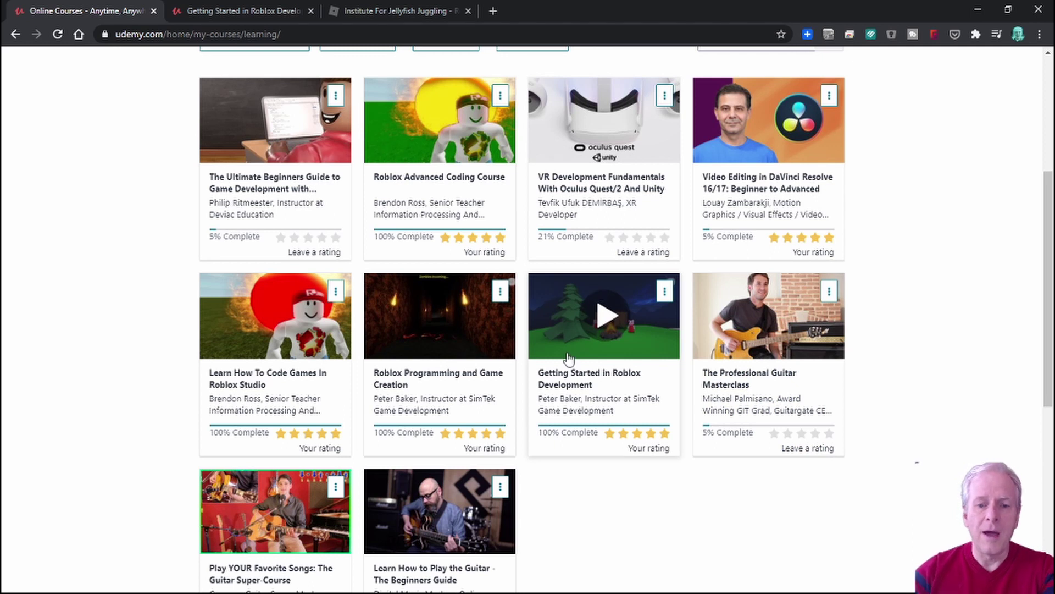
- Play the Concluding Remarks lecture of the Getting Started in Roblox Development course, skip ahead in it, and return to the course list
{"action": "left_click", "coordinate": [228, 14]}
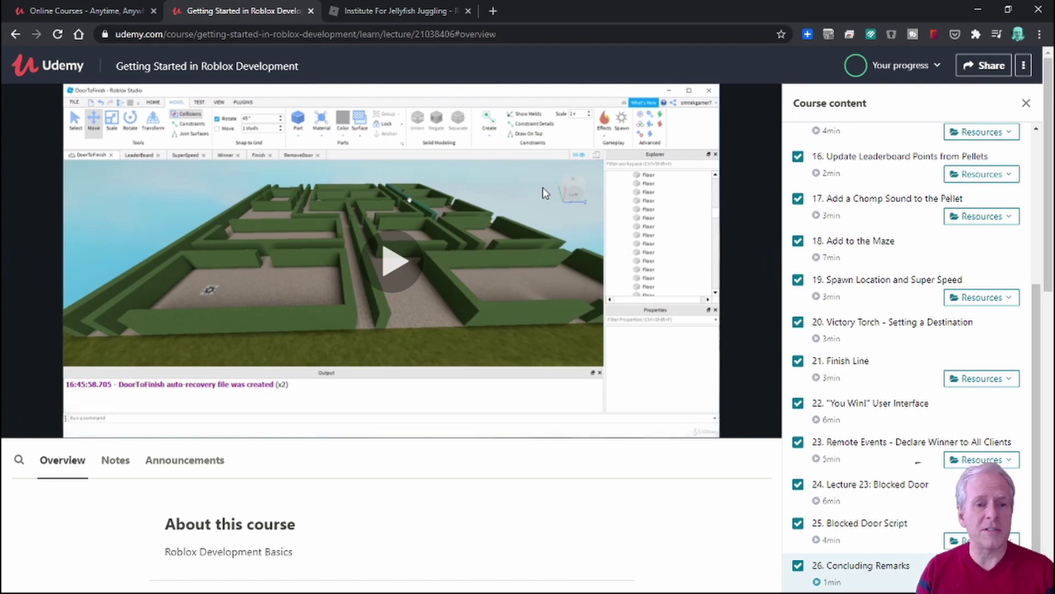
{"action": "left_click", "coordinate": [390, 258]}
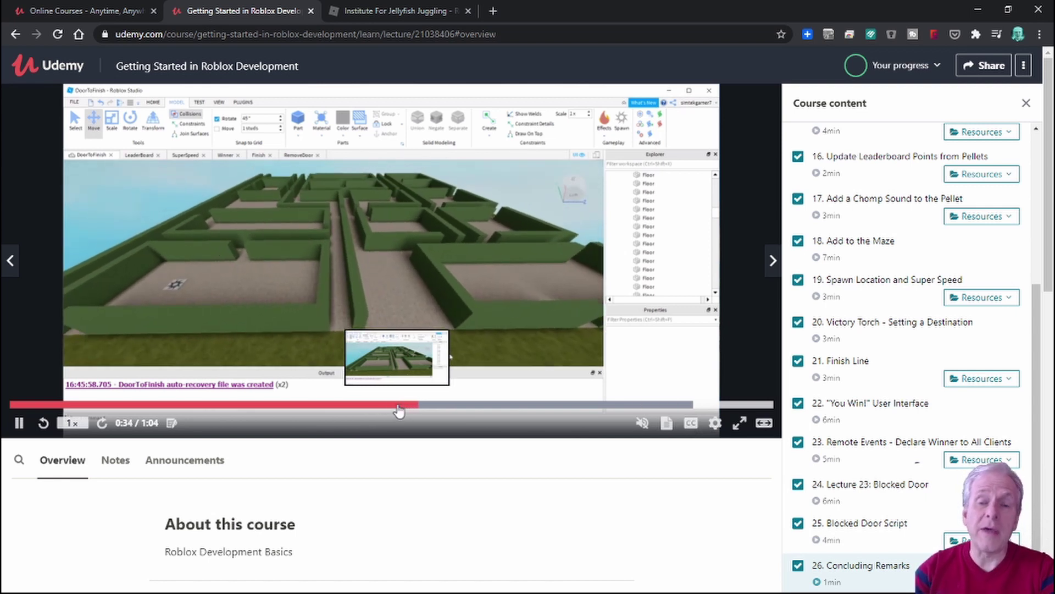
{"action": "left_click", "coordinate": [22, 421]}
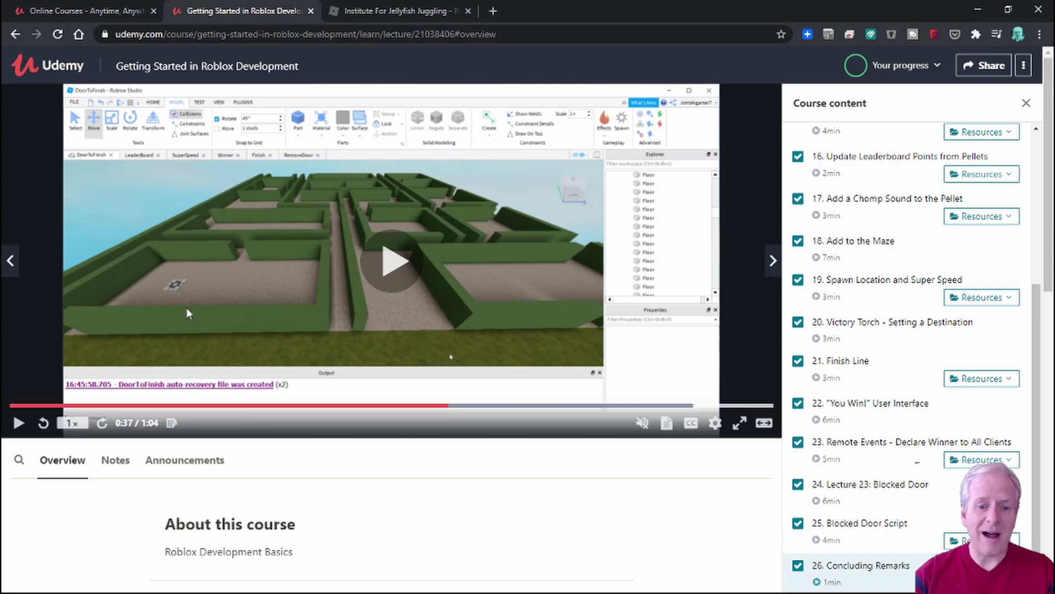
{"action": "left_click", "coordinate": [18, 422]}
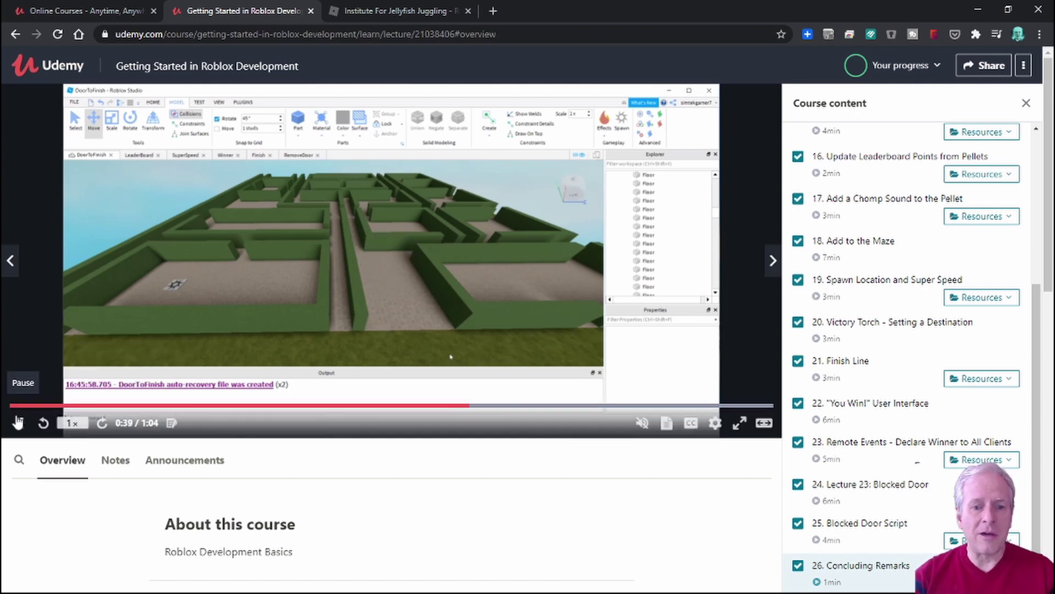
{"action": "left_click", "coordinate": [544, 405]}
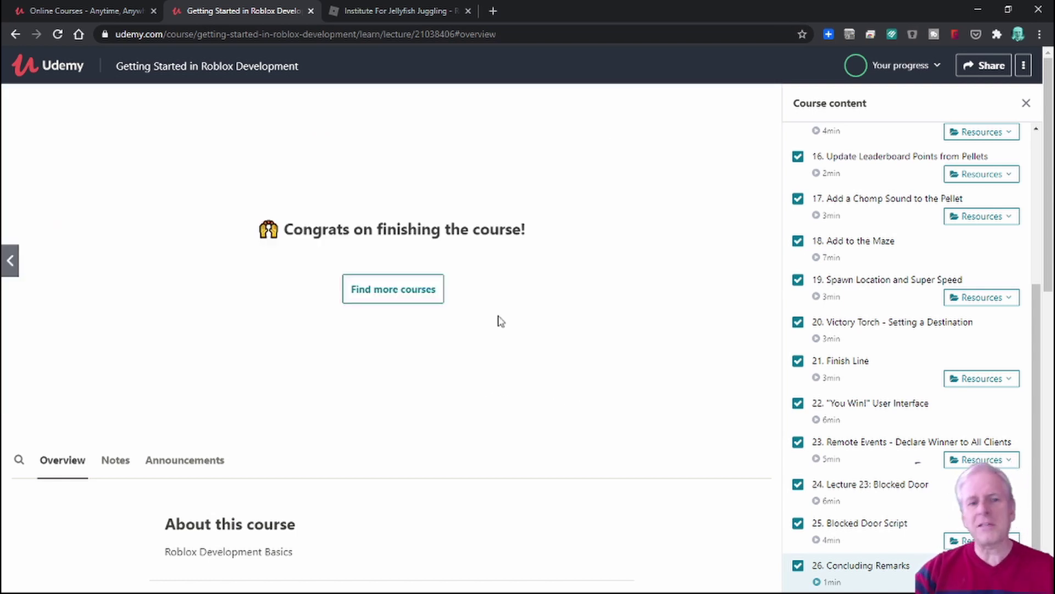
{"action": "left_click", "coordinate": [112, 12]}
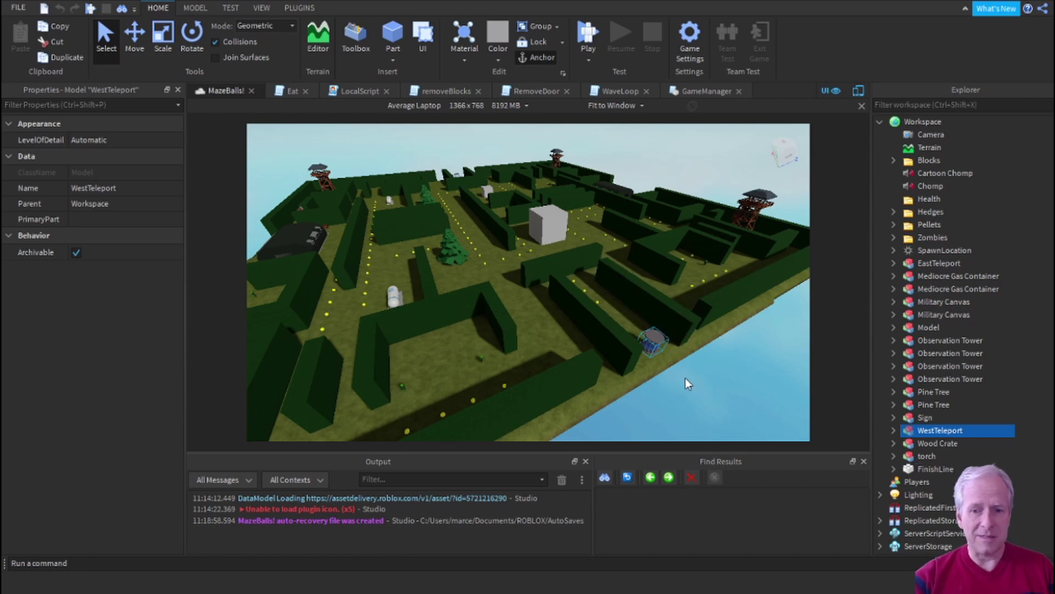
- Examine the MazeBalls! maze in Roblox Studio, from an overview above the whole map down to a pellet-lined corridor between the hedges
{"action": "right_click_drag", "start_coordinate": [685, 378], "coordinate": [685, 377]}
{"action": "key", "text": "s"}
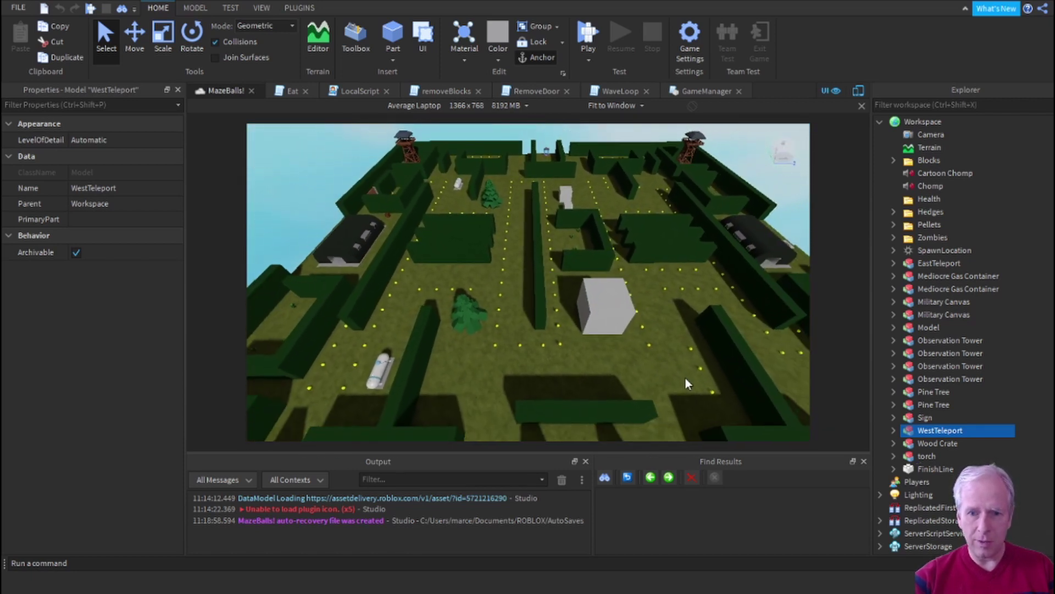
{"action": "key", "text": "s"}
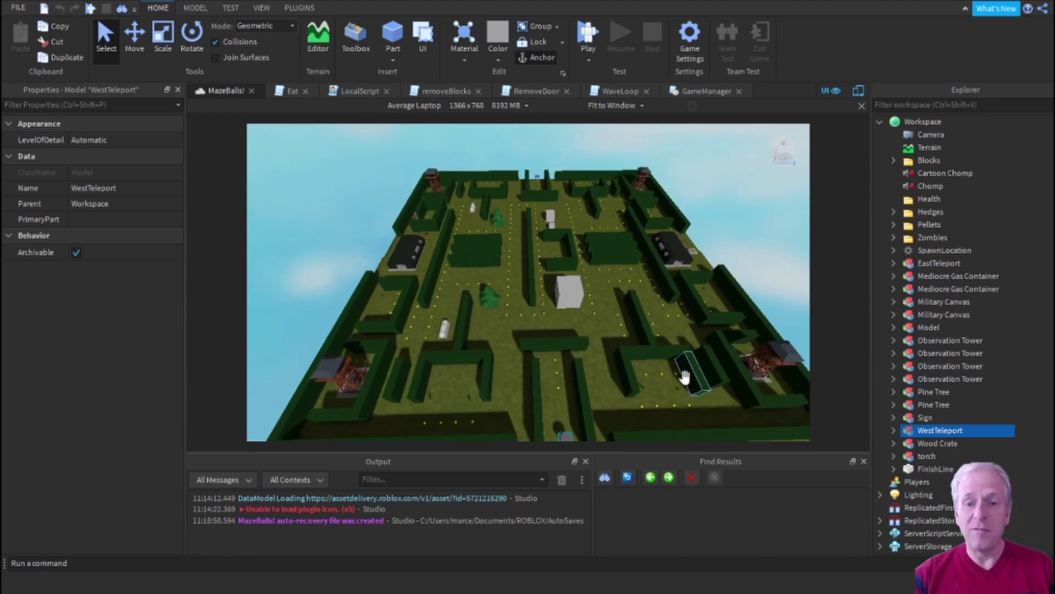
{"action": "key", "text": "s"}
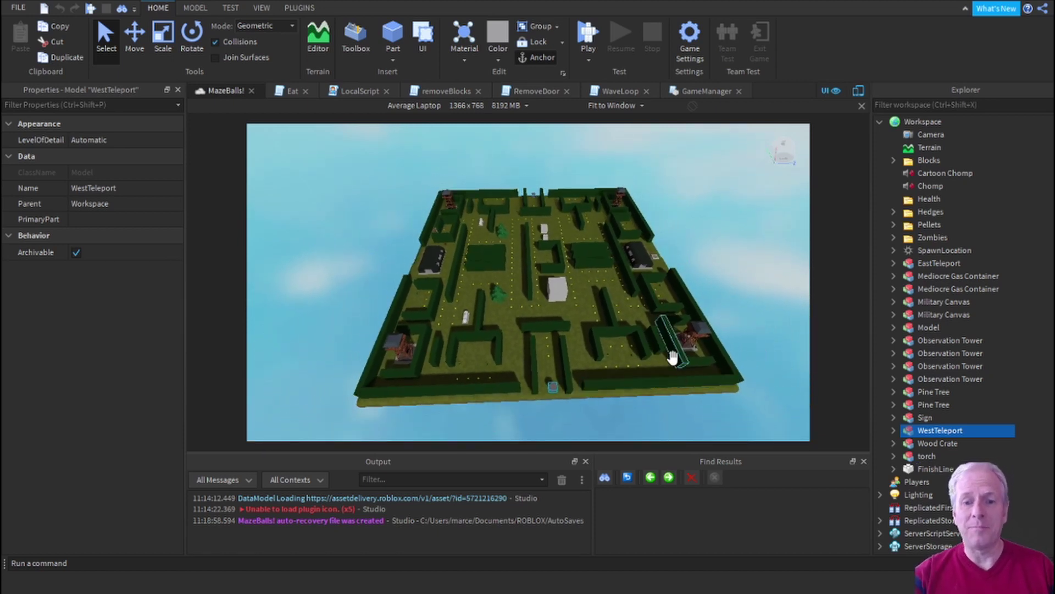
{"action": "right_click_drag", "start_coordinate": [670, 352], "coordinate": [670, 351]}
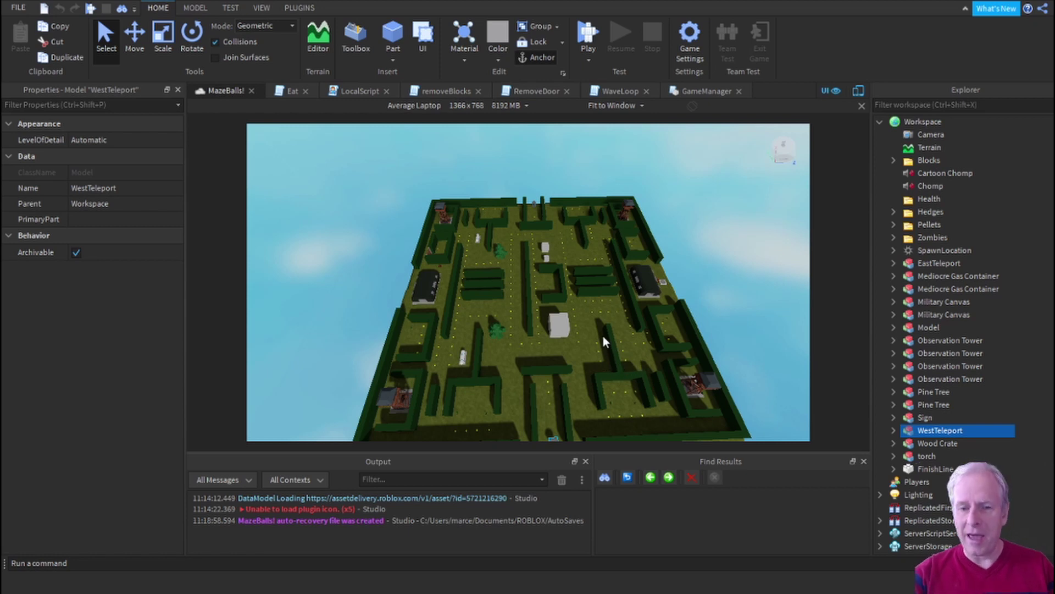
{"action": "right_click_drag", "start_coordinate": [579, 345], "coordinate": [579, 345]}
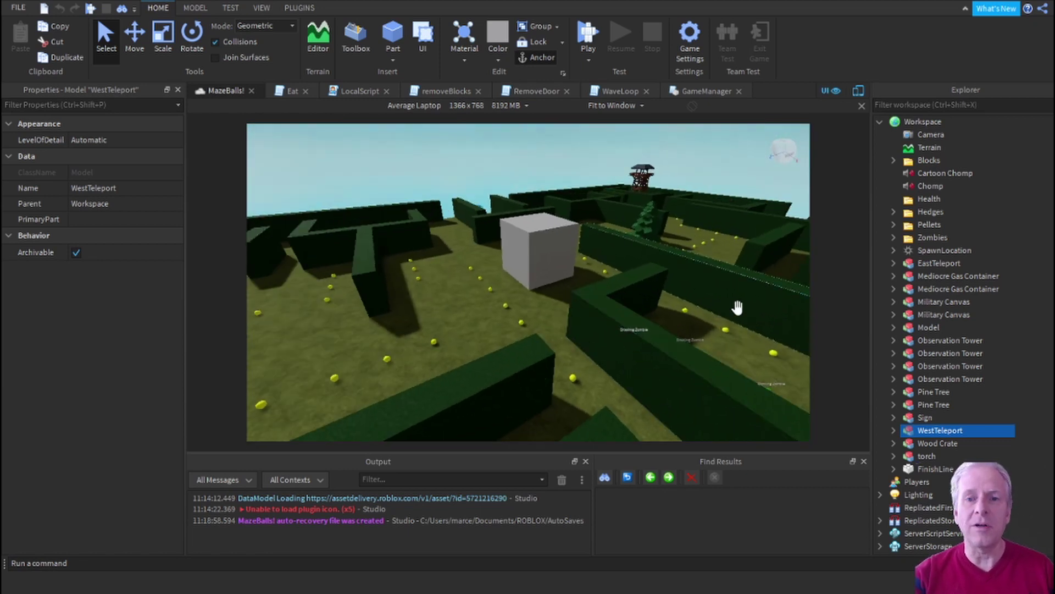
{"action": "right_click_drag", "start_coordinate": [510, 292], "coordinate": [510, 291]}
{"action": "key", "text": "w"}
{"action": "key", "text": "w"}
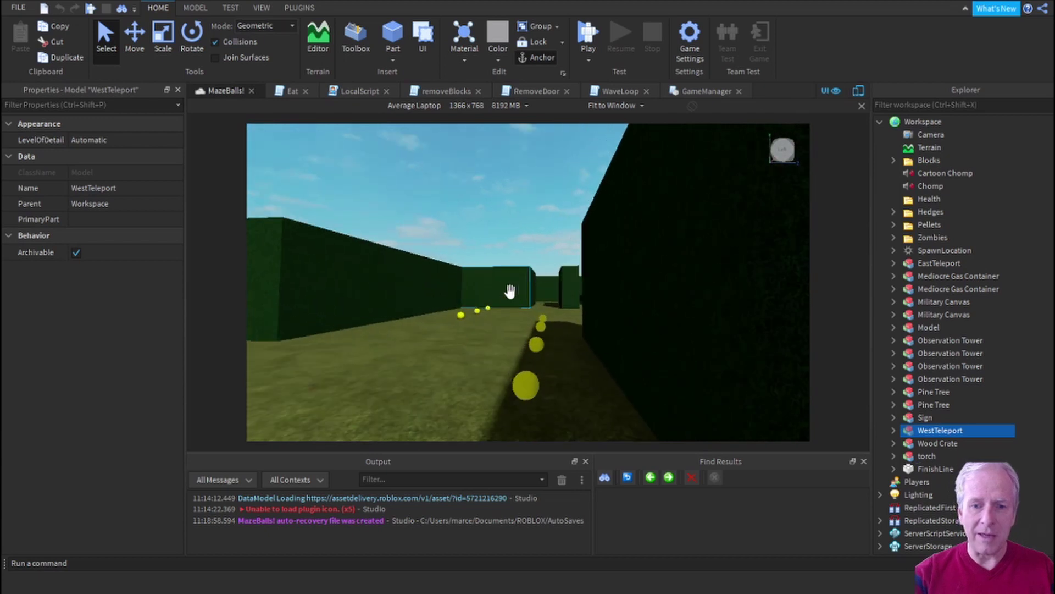
{"action": "right_click_drag", "start_coordinate": [511, 292], "coordinate": [510, 291]}
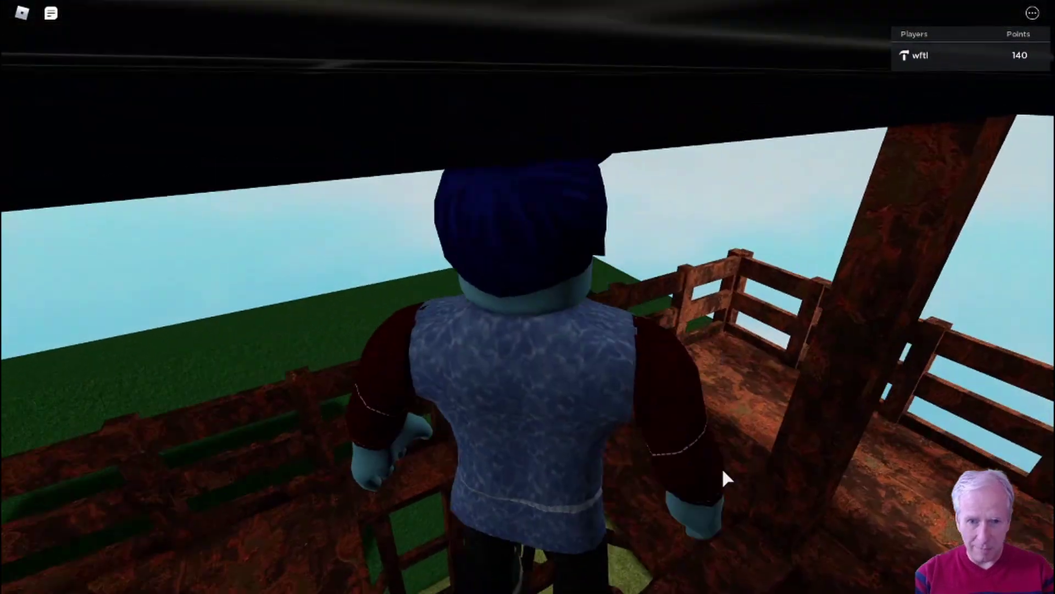
- Playtest the maze game by leaving the observation tower and collecting the row of yellow pellets along the hedge corridor
{"action": "scroll", "coordinate": [721, 468], "scroll_direction": "down", "scroll_amount": 8}
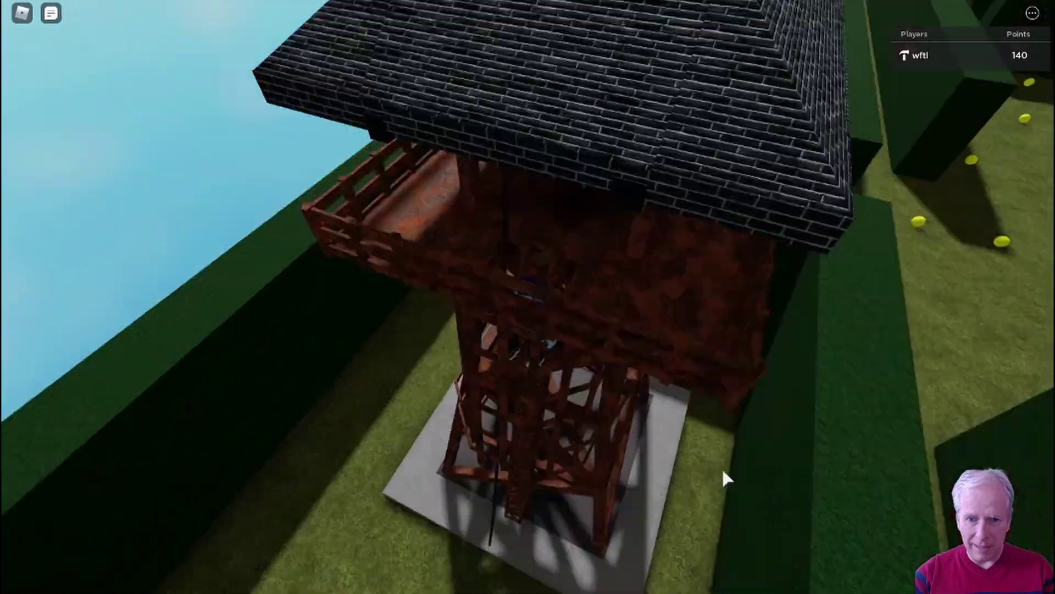
{"action": "scroll", "coordinate": [721, 467], "scroll_direction": "up", "scroll_amount": 8}
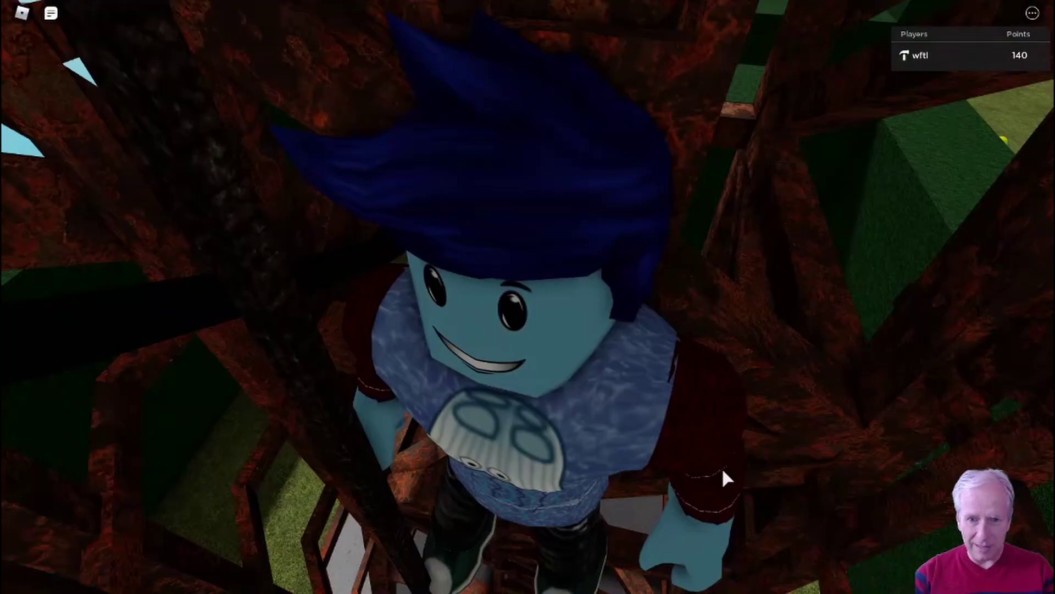
{"action": "right_click_drag", "start_coordinate": [721, 467], "coordinate": [723, 470]}
{"action": "key", "text": "s"}
{"action": "key", "text": "w"}
{"action": "key", "text": "w"}
{"action": "key", "text": "w"}
{"action": "key", "text": "w"}
{"action": "key", "text": "w"}
{"action": "key", "text": "w"}
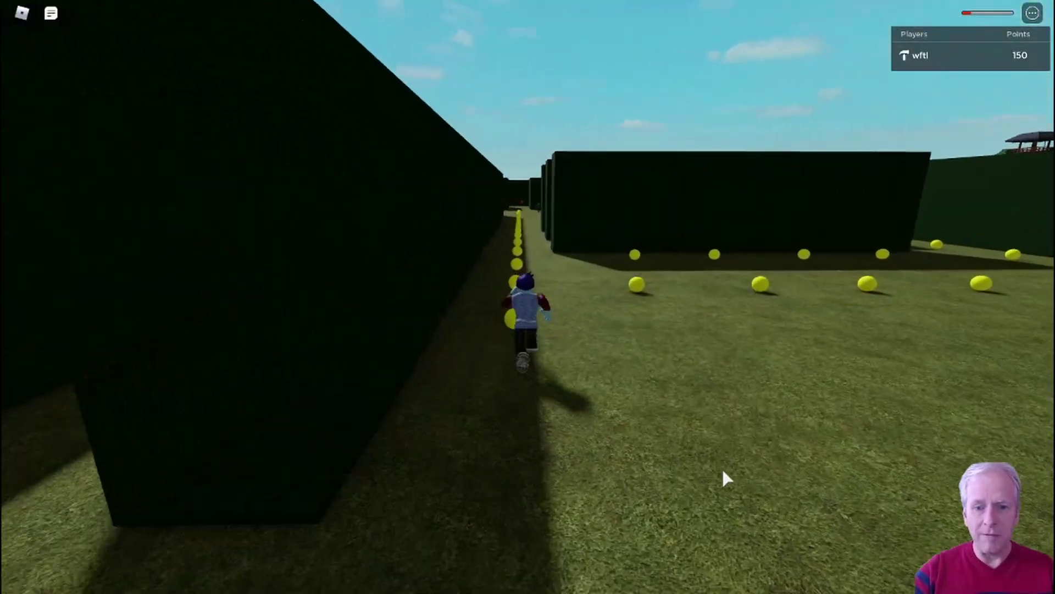
{"action": "key", "text": "w"}
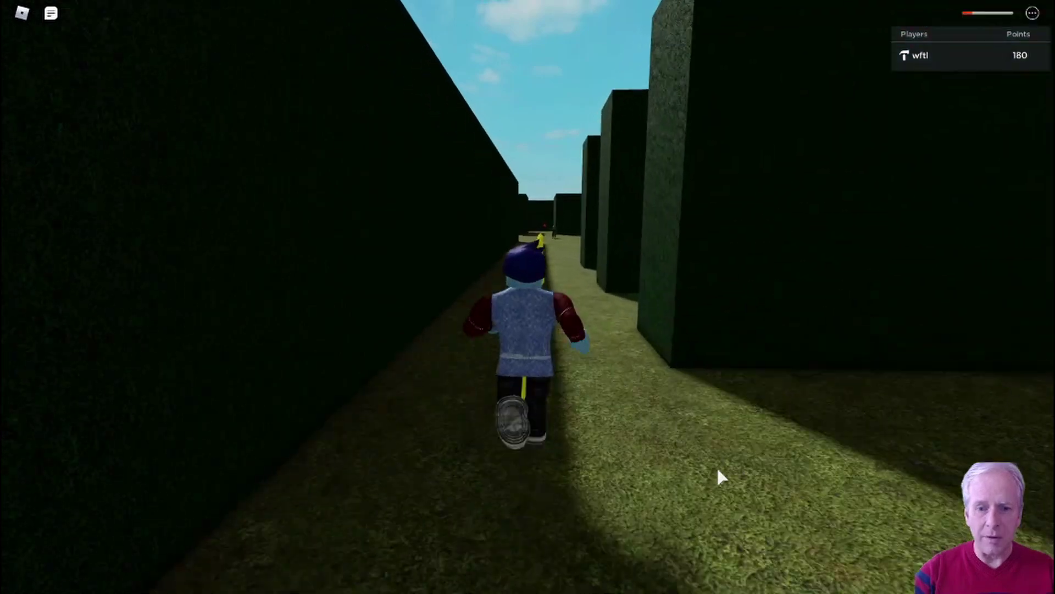
{"action": "key", "text": "w"}
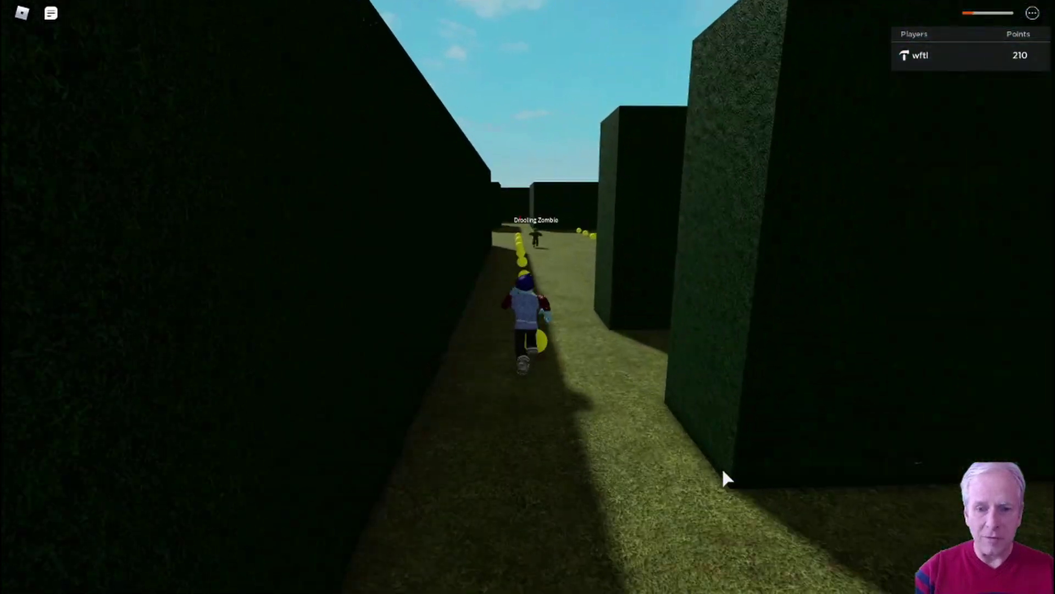
{"action": "key", "text": "w"}
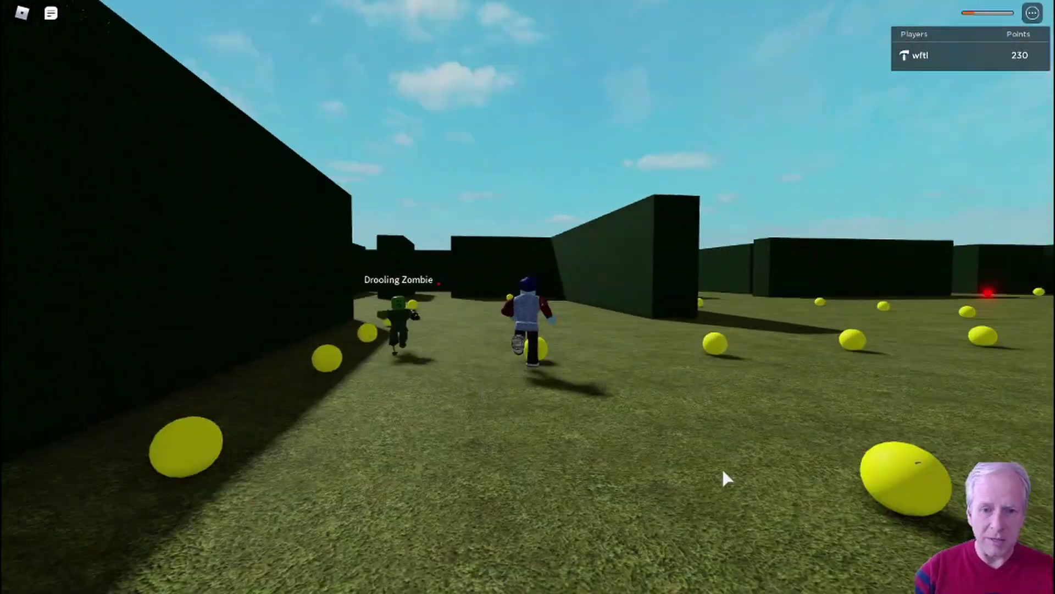
- Run the character past the Drooling Zombie, gather more yellow pellets, and pick up the glowing red orb between the hedges
{"action": "right_click_drag", "start_coordinate": [723, 471], "coordinate": [722, 471]}
{"action": "key", "text": "w"}
{"action": "key", "text": "d"}
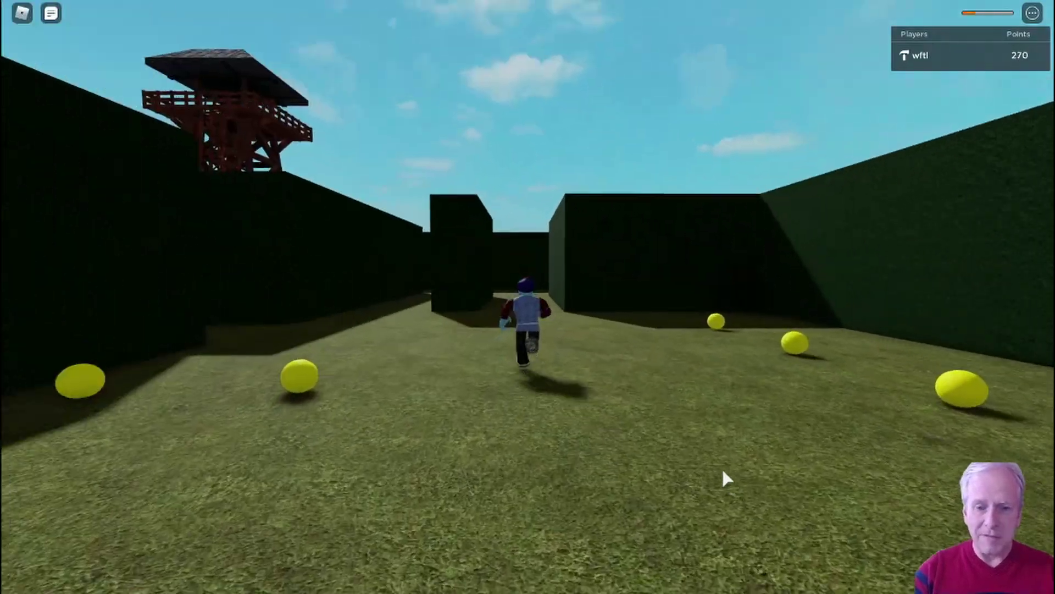
{"action": "key", "text": "w"}
{"action": "right_click_drag", "start_coordinate": [722, 471], "coordinate": [723, 471]}
{"action": "key", "text": "w"}
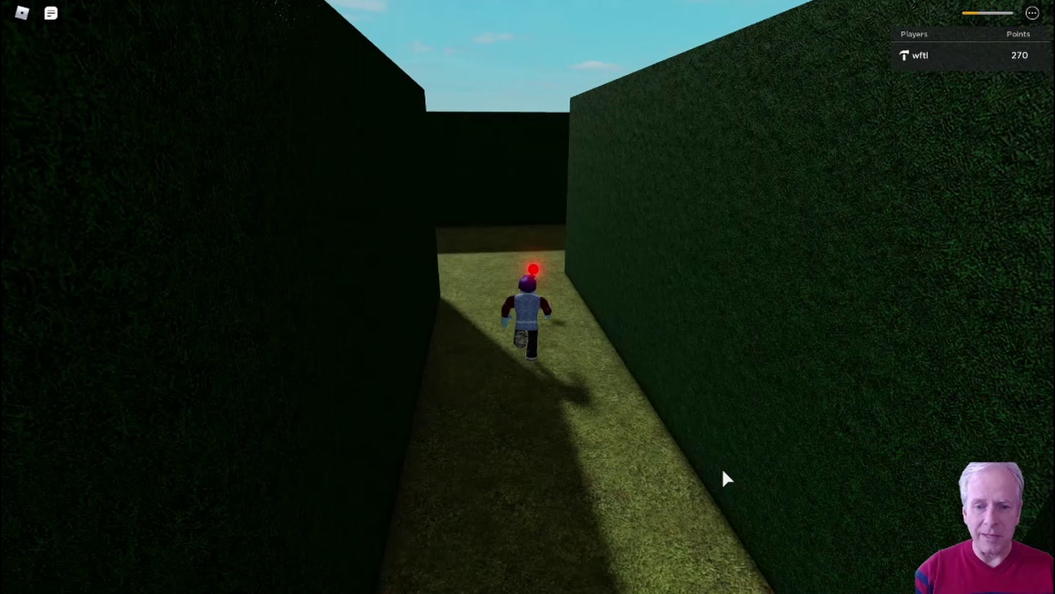
{"action": "key", "text": "w"}
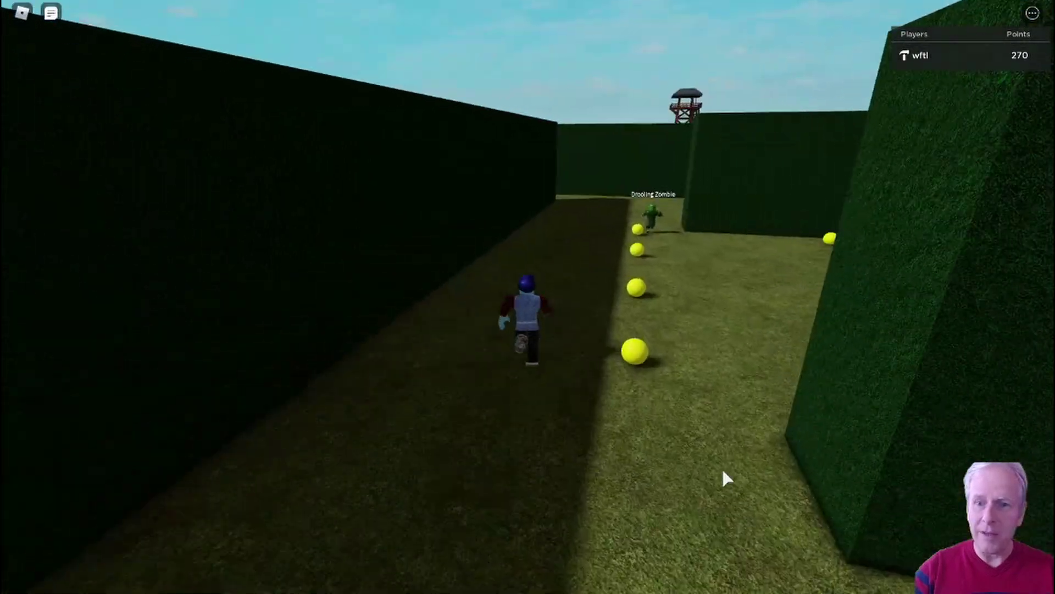
- Dodge the Drooling Zombies around the hedge corner and eat the line of pellets across the open centre area
{"action": "key", "text": "w"}
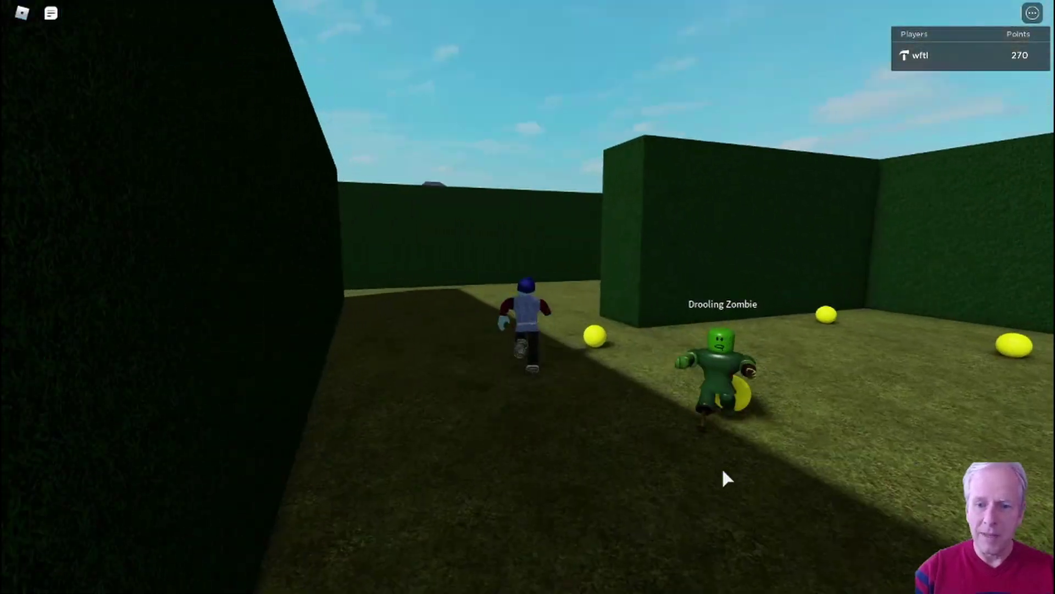
{"action": "key", "text": "w"}
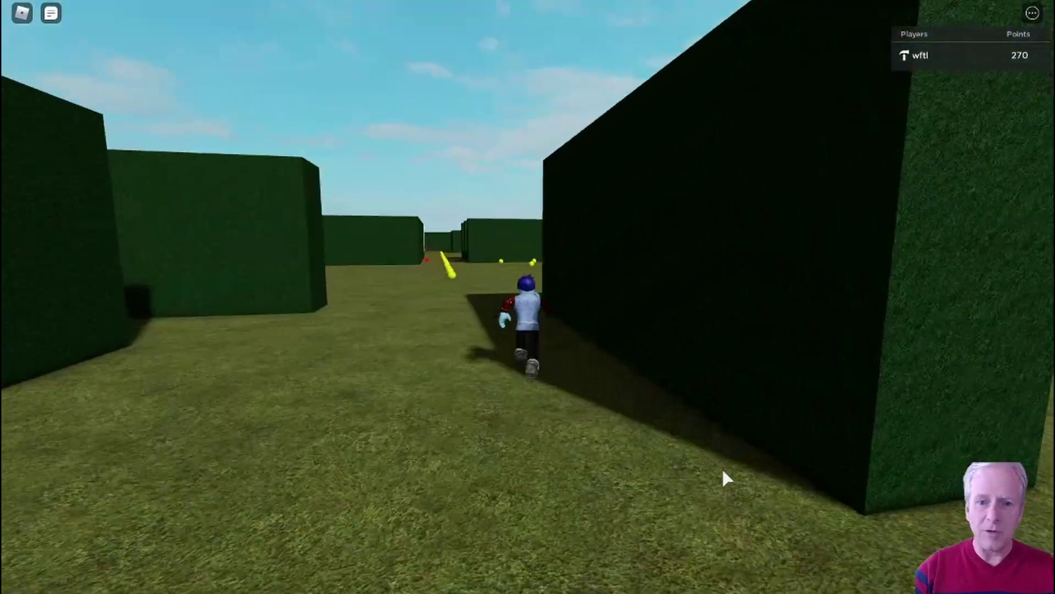
{"action": "key", "text": "w"}
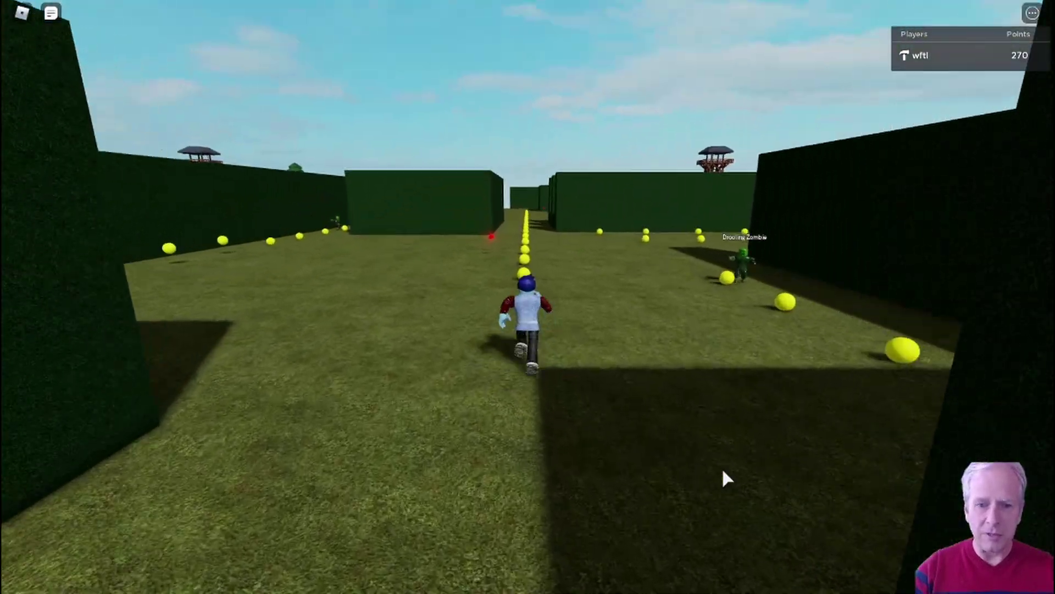
{"action": "key", "text": "w"}
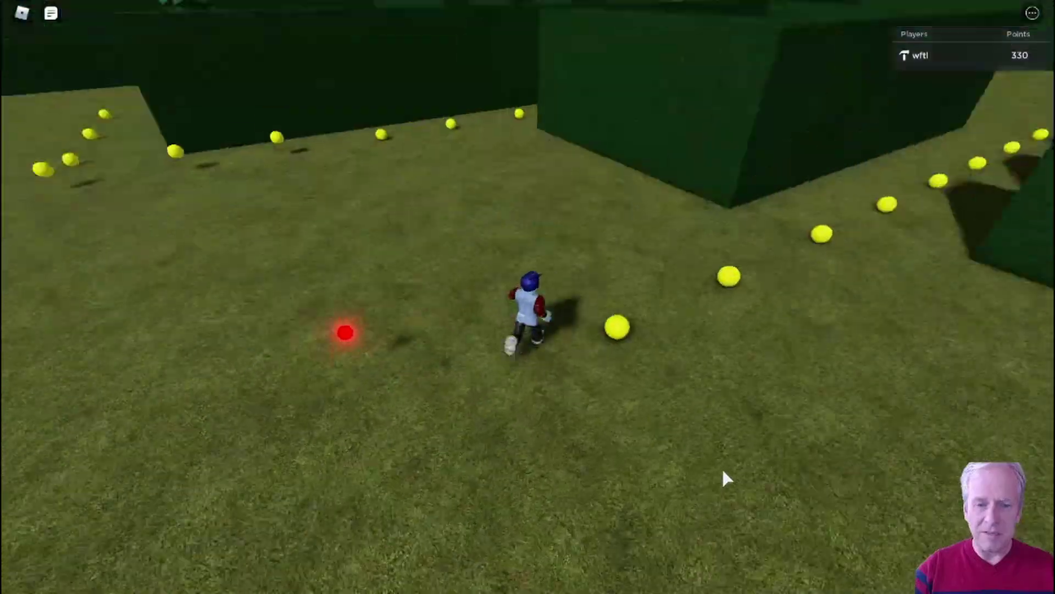
{"action": "key", "text": "w"}
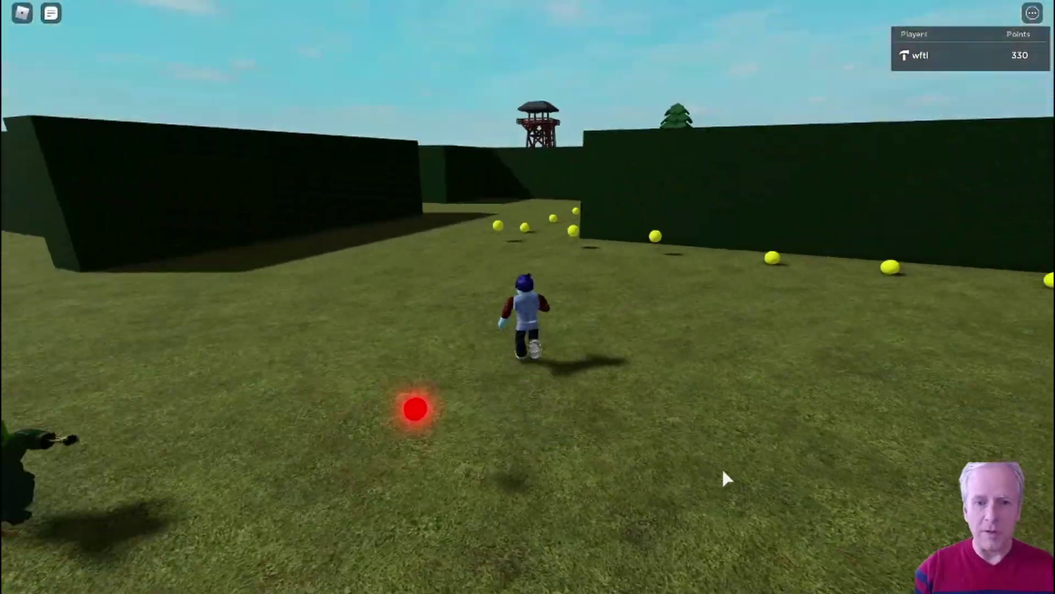
{"action": "key", "text": "w"}
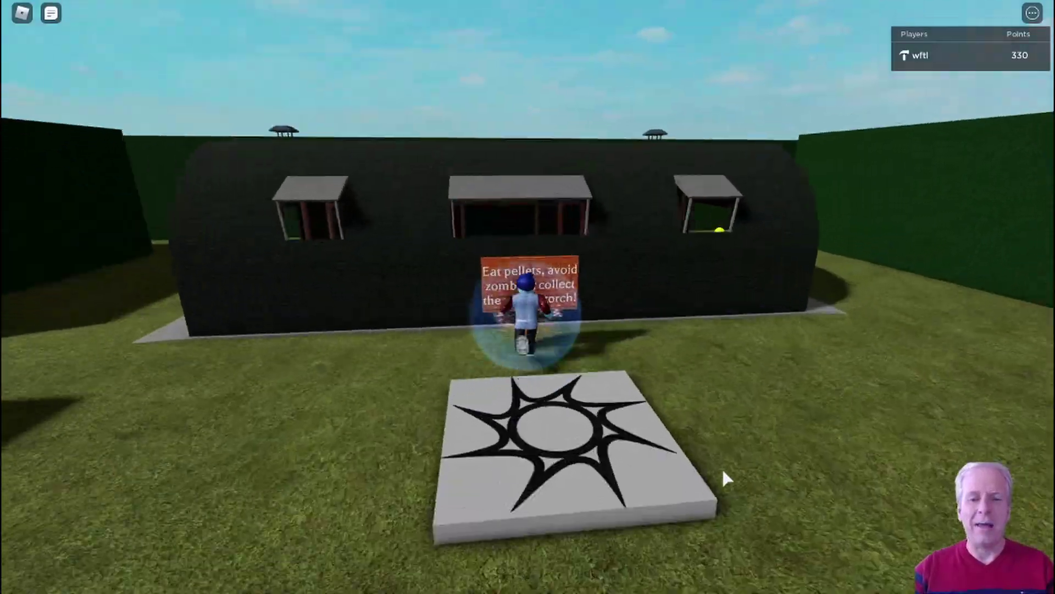
- Run the character from the spawn pad around the hut, scouting the outer hedge corridor along the map's edge and returning to the hut
{"action": "key", "text": "w"}
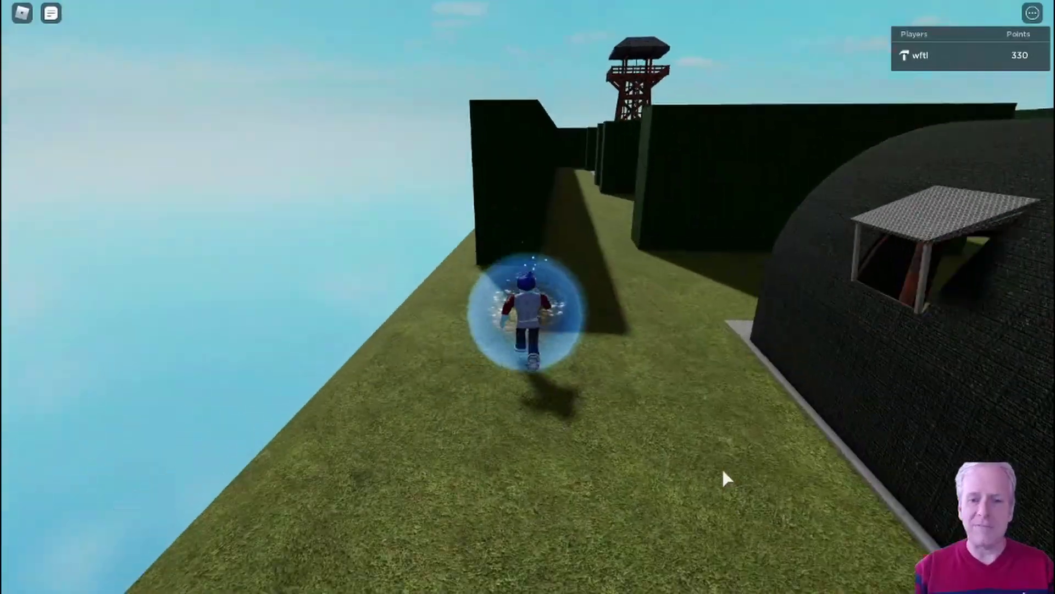
{"action": "key", "text": "w"}
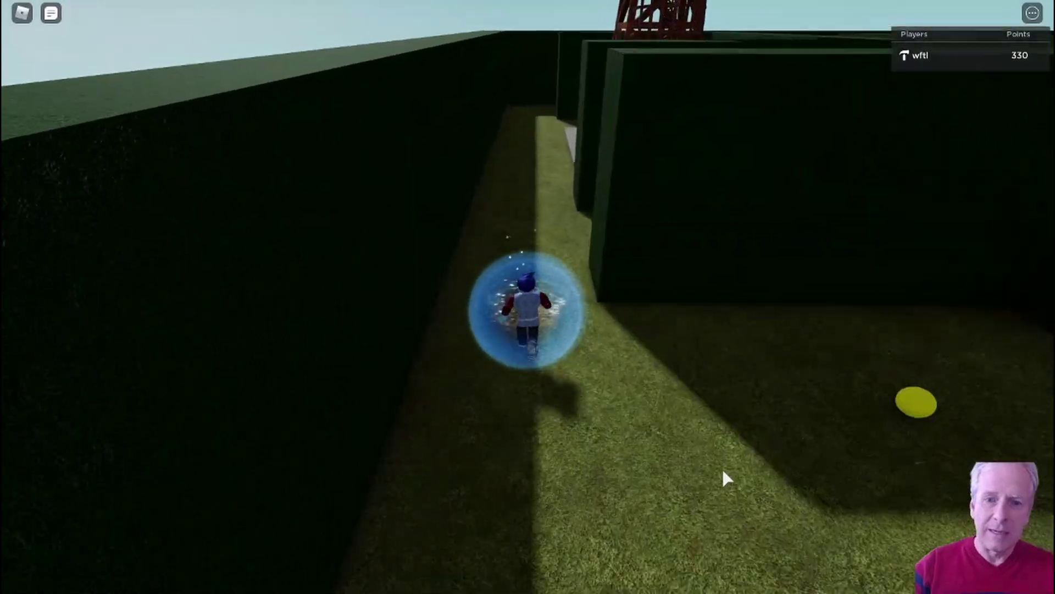
{"action": "key", "text": "w"}
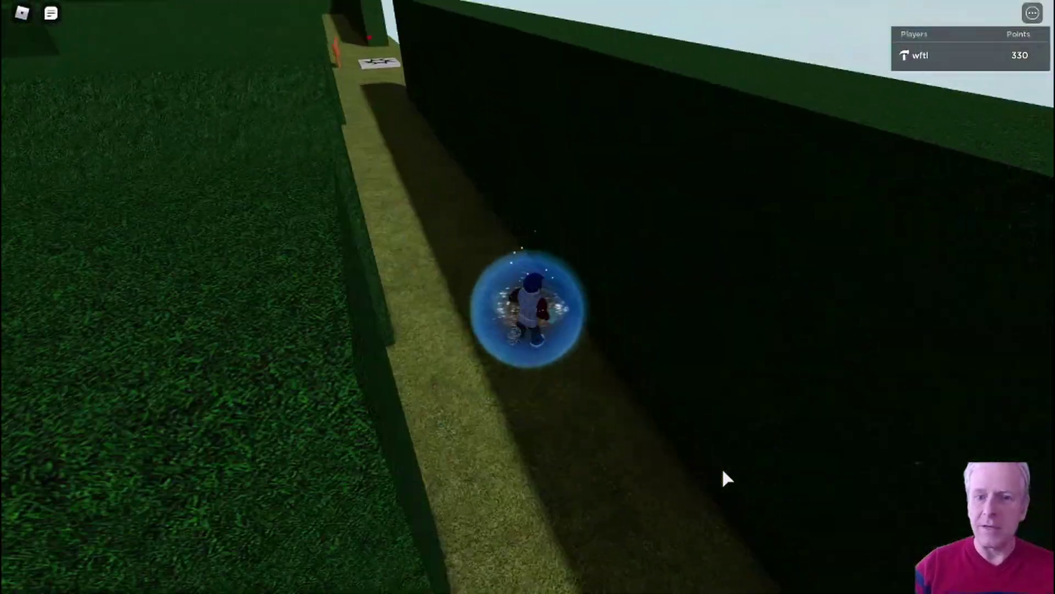
{"action": "key", "text": "w"}
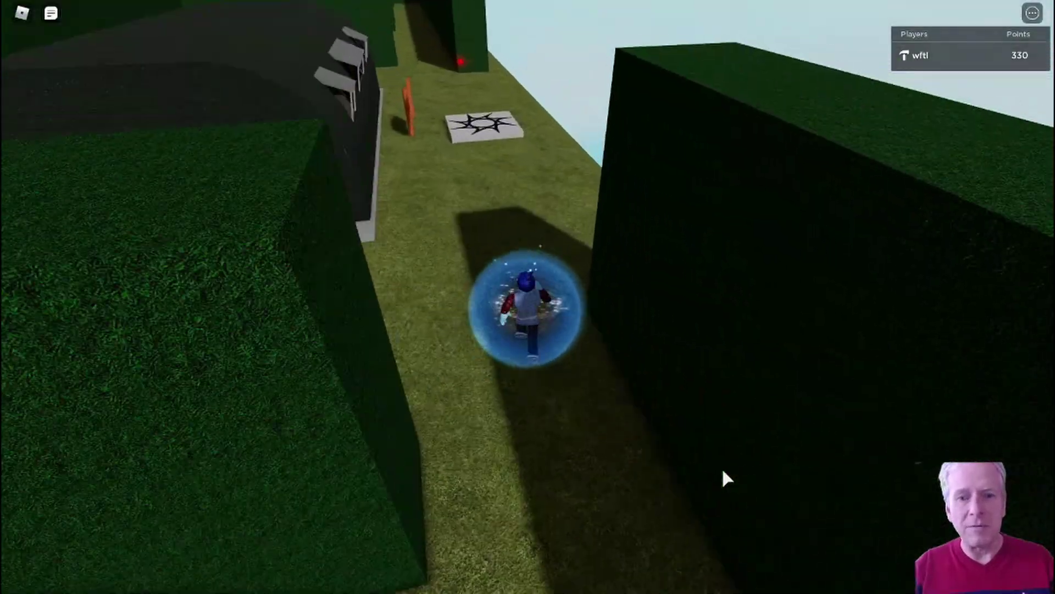
{"action": "key", "text": "w"}
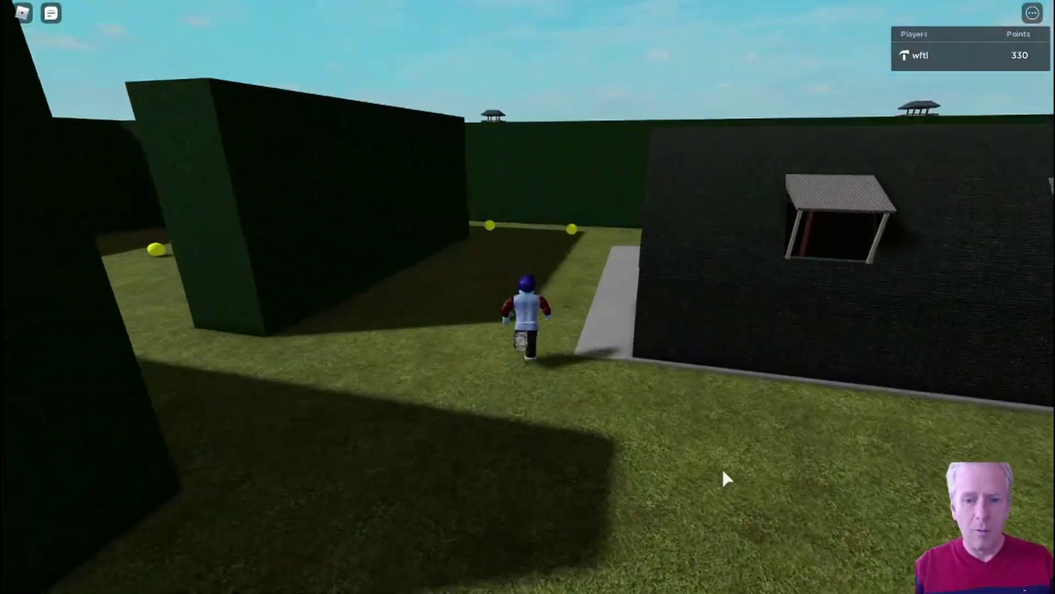
- Eat the yellow pellets alongside the black hut and follow the hedge corridor out into the open area
{"action": "key", "text": "w"}
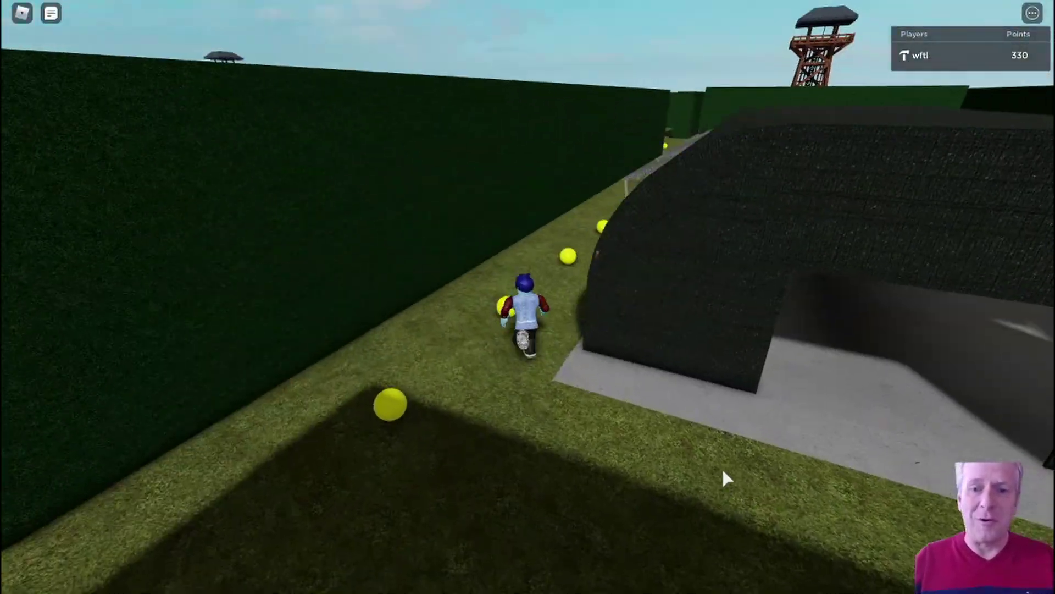
{"action": "key", "text": "w"}
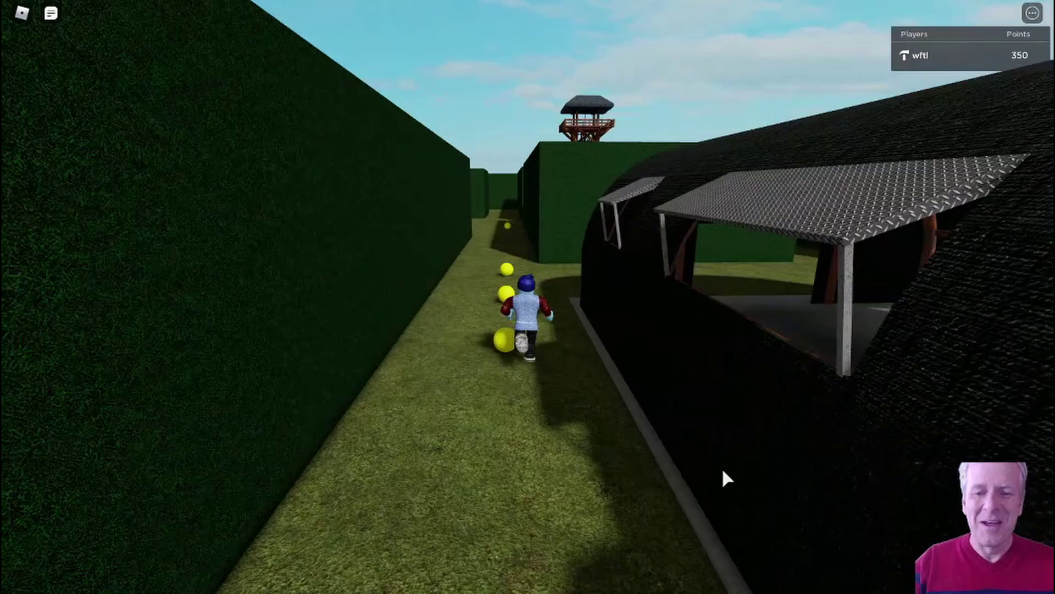
{"action": "key", "text": "w"}
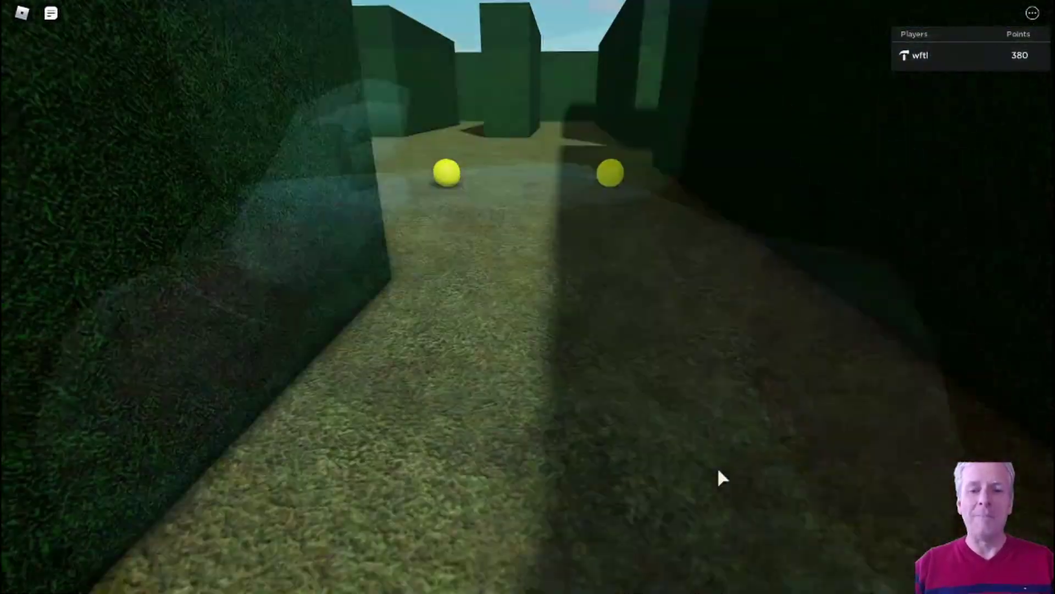
{"action": "key", "text": "w"}
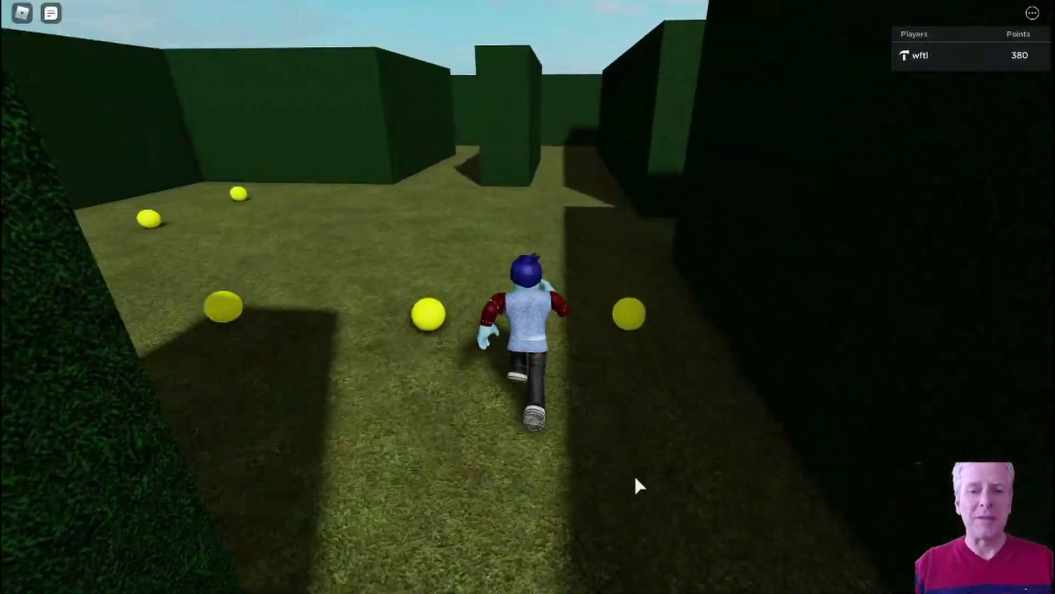
- Lock the camera behind the character and run across the open area, past the scattered yellow pellets and glowing red orbs
{"action": "key", "text": "w"}
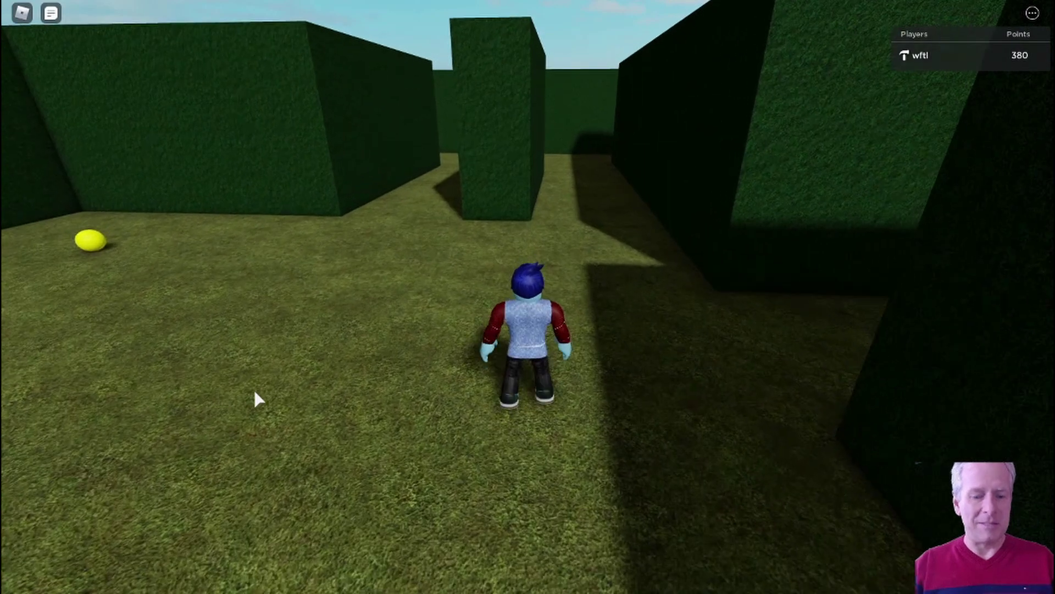
{"action": "key", "text": "w"}
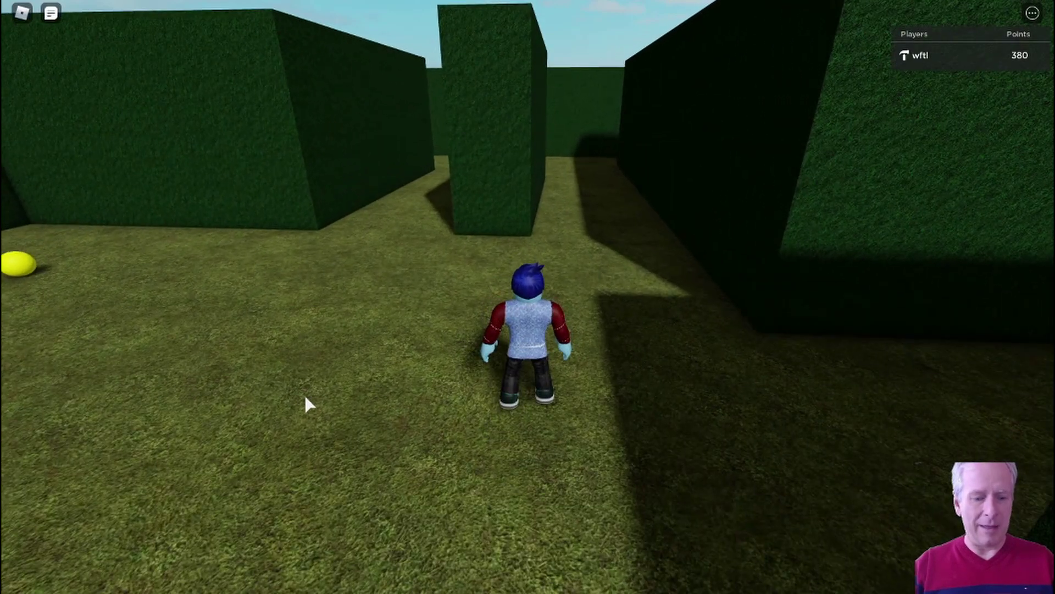
{"action": "key", "text": "shift"}
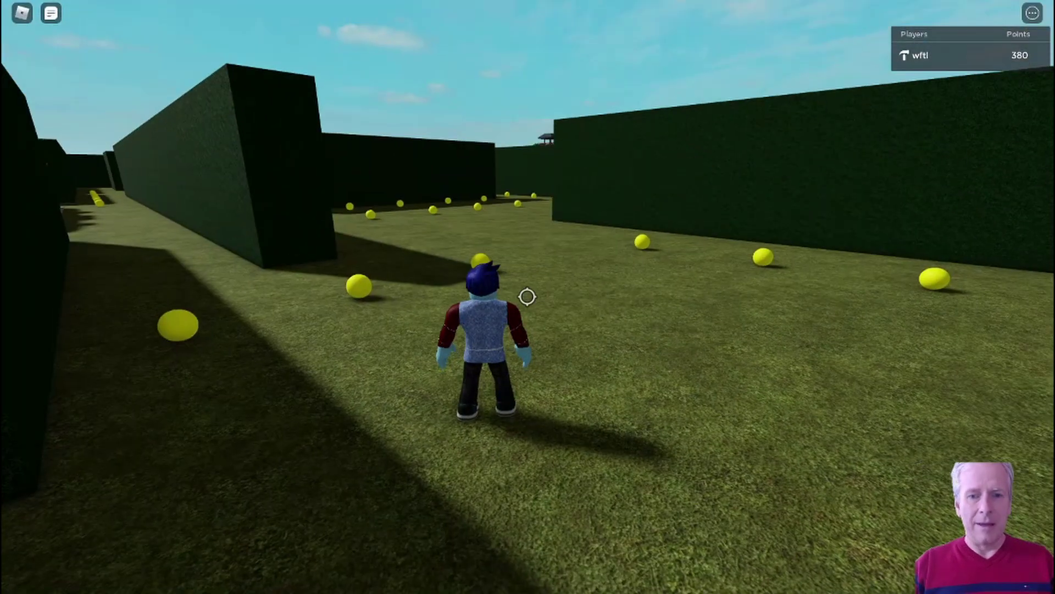
{"action": "key", "text": "w"}
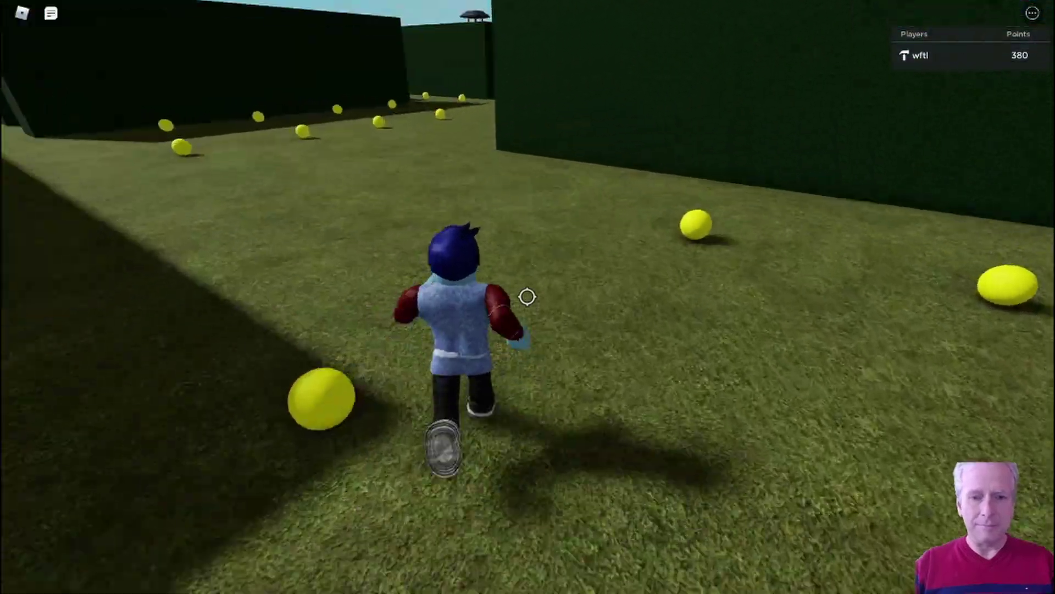
{"action": "key", "text": "w"}
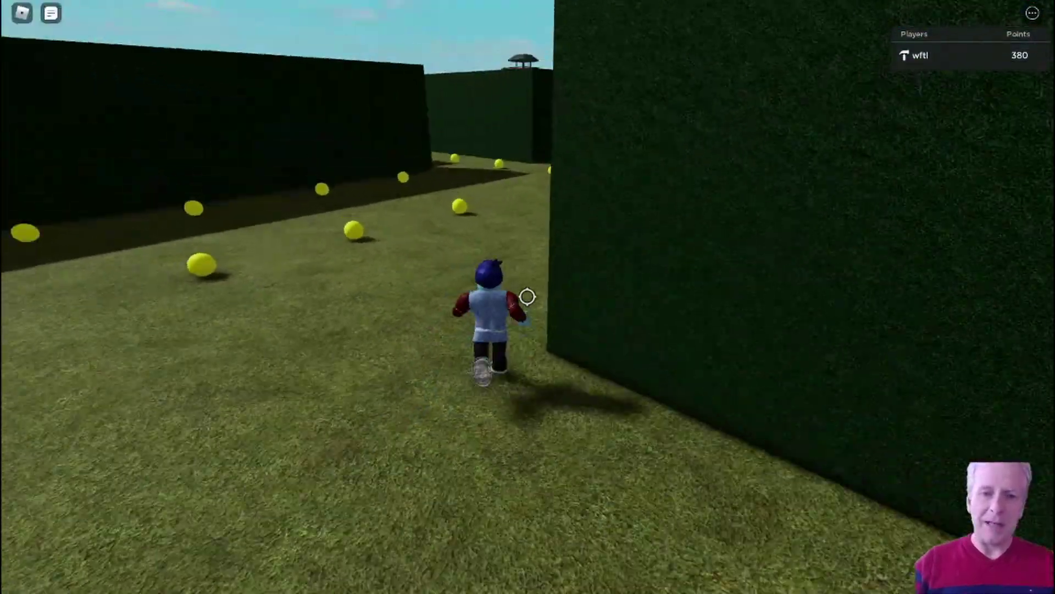
{"action": "key", "text": "w"}
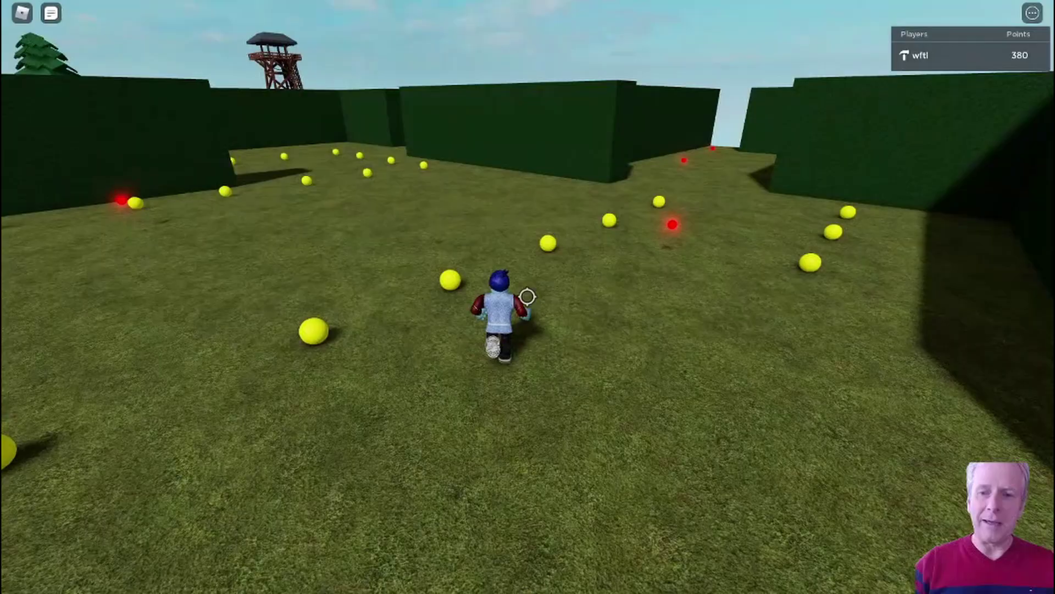
{"action": "key", "text": "w"}
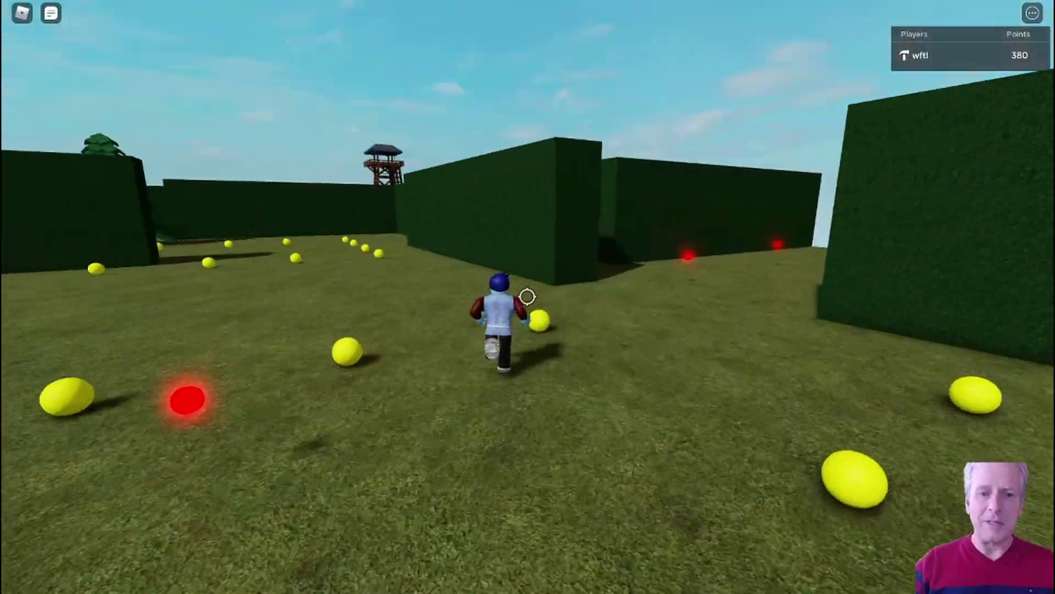
- Eat yellow pellets along the hedge near the pine tree and continue through the hedge corridors to the next pellet row
{"action": "key", "text": "w"}
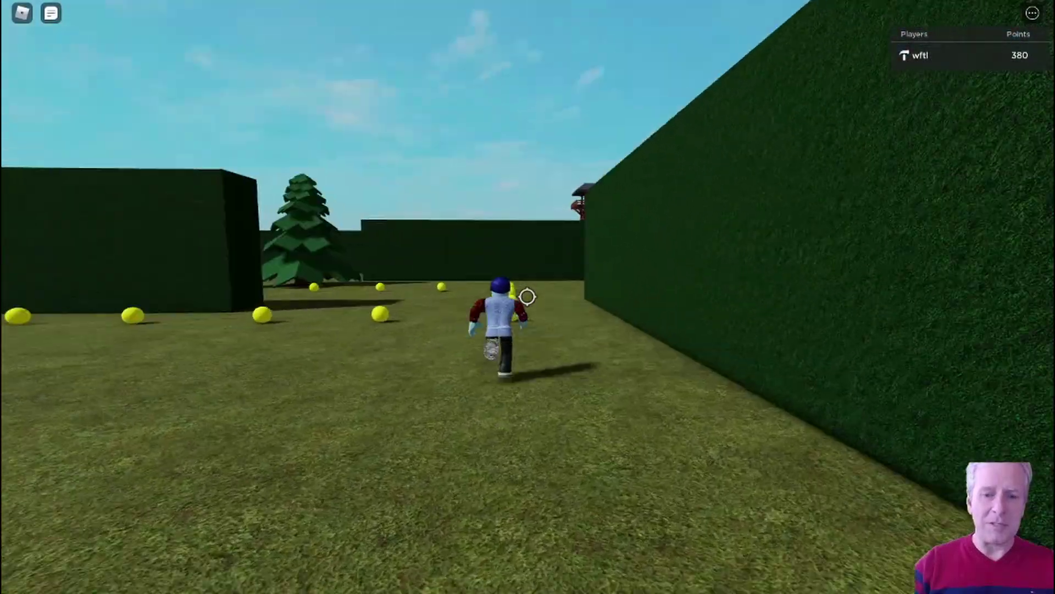
{"action": "key", "text": "w"}
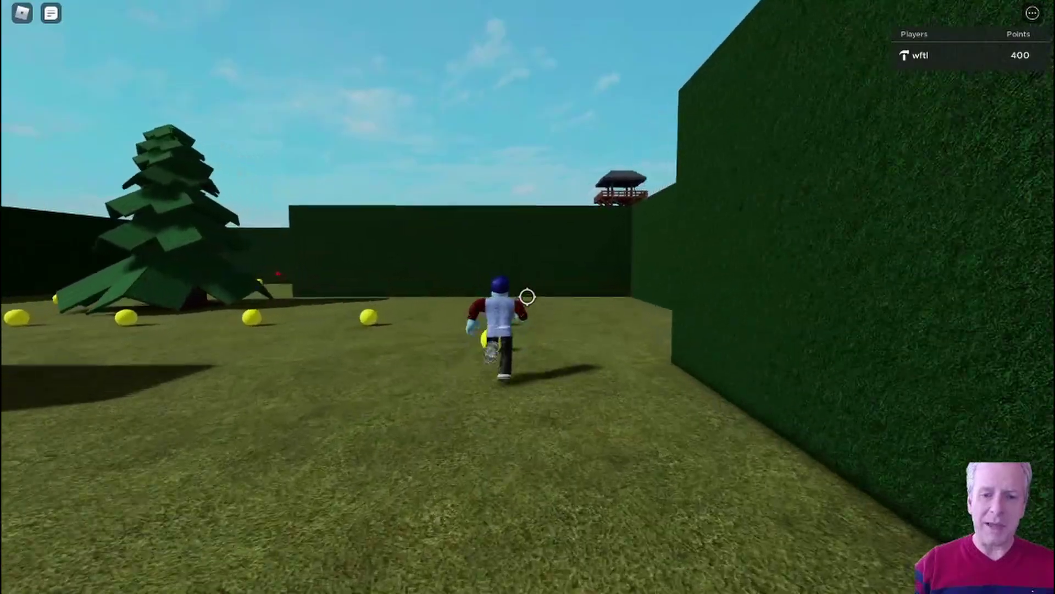
{"action": "key", "text": "w"}
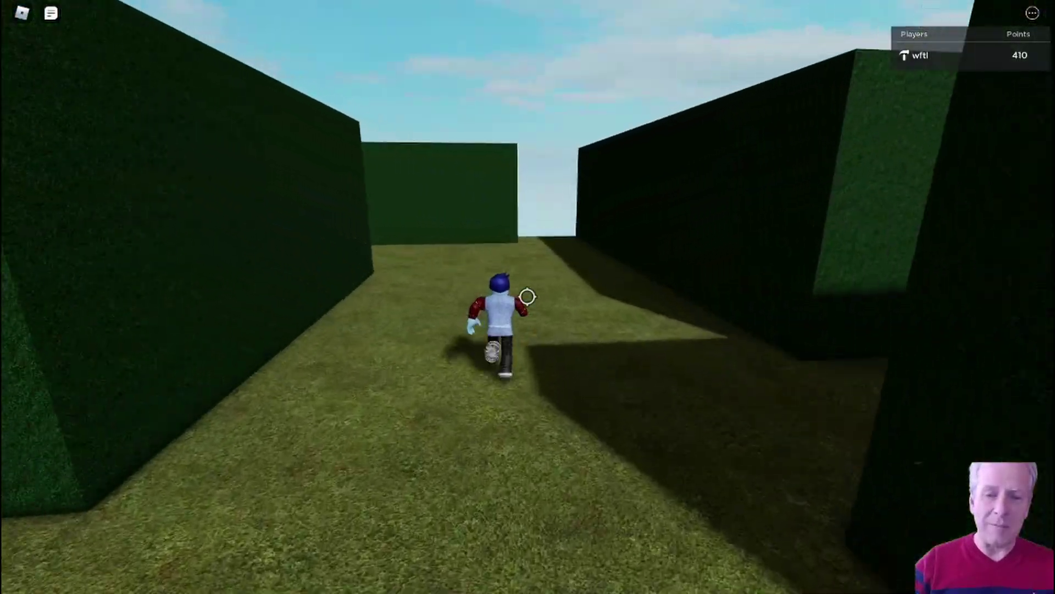
{"action": "key", "text": "w"}
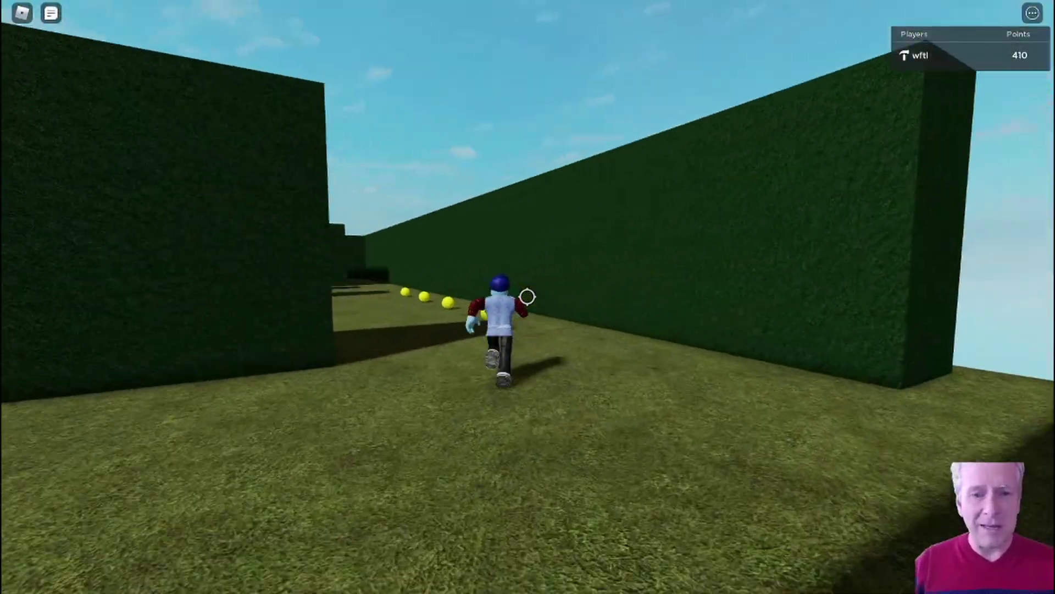
- Flee the Drooling Zombie by slipping around the hedge along the narrow outer edge of the map
{"action": "key", "text": "w"}
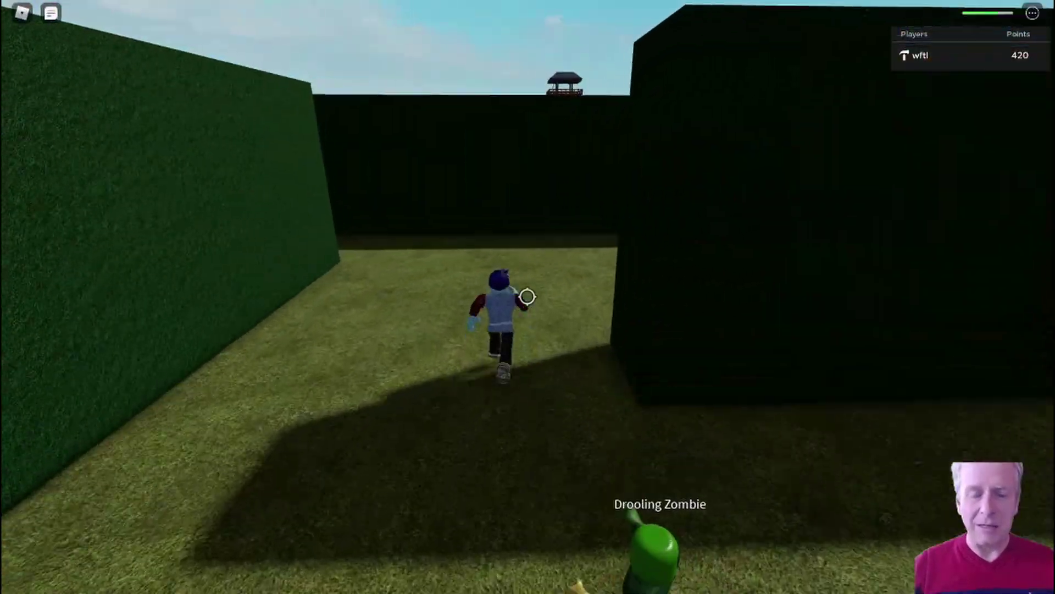
{"action": "key", "text": "w"}
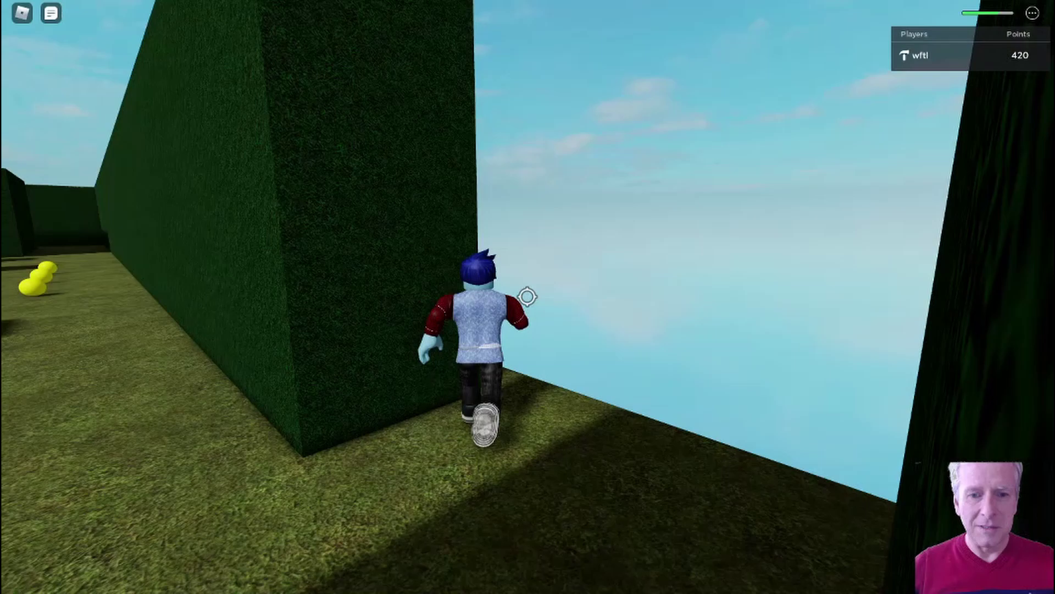
{"action": "key", "text": "w"}
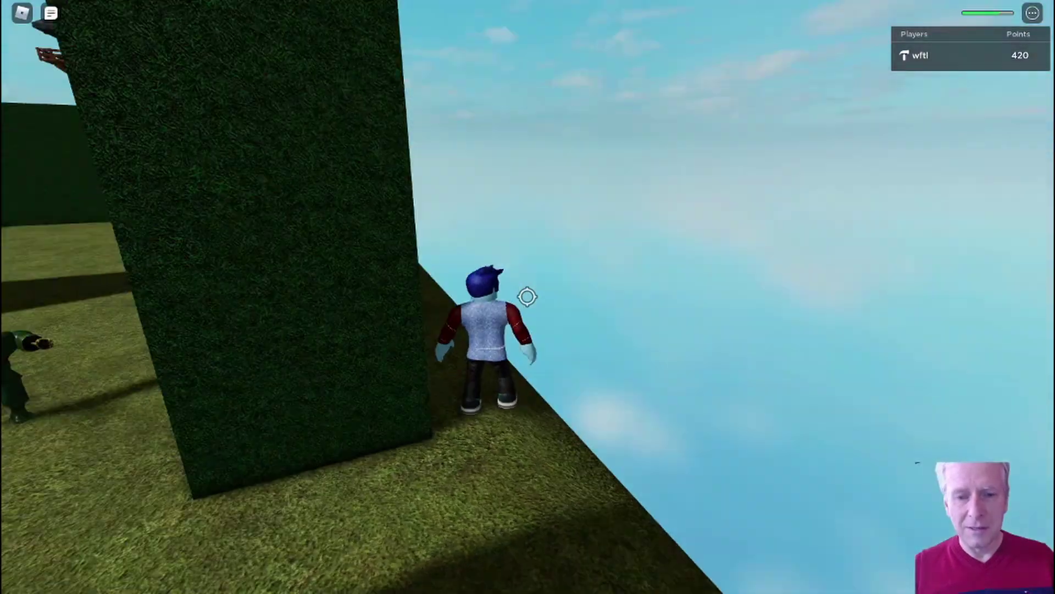
{"action": "key", "text": "w"}
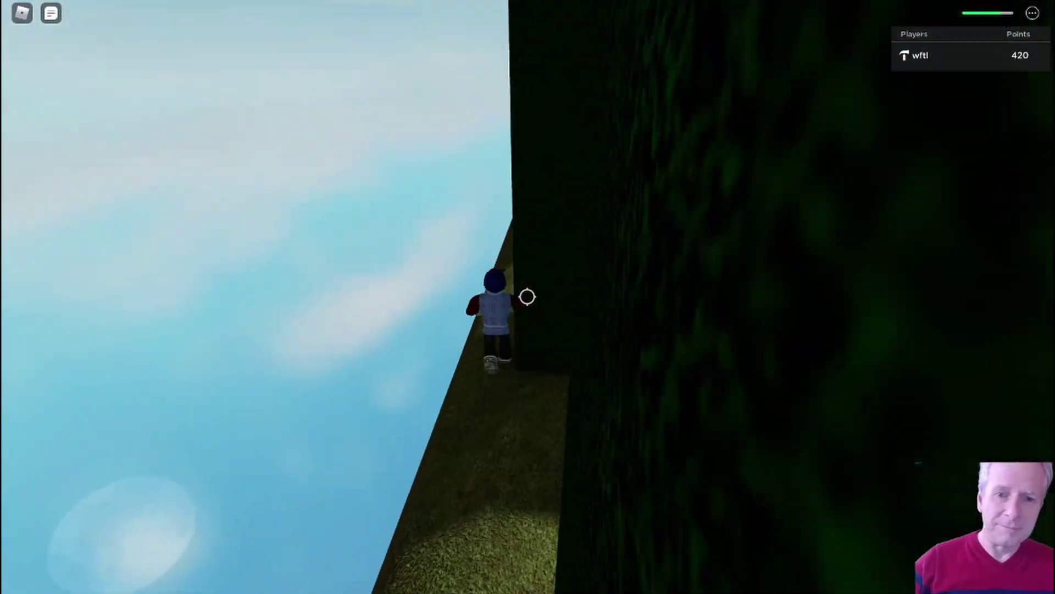
- Run around the blue-pillared chamber with the Drooling Zombies in pursuit and head for the pellets beyond it
{"action": "key", "text": "w"}
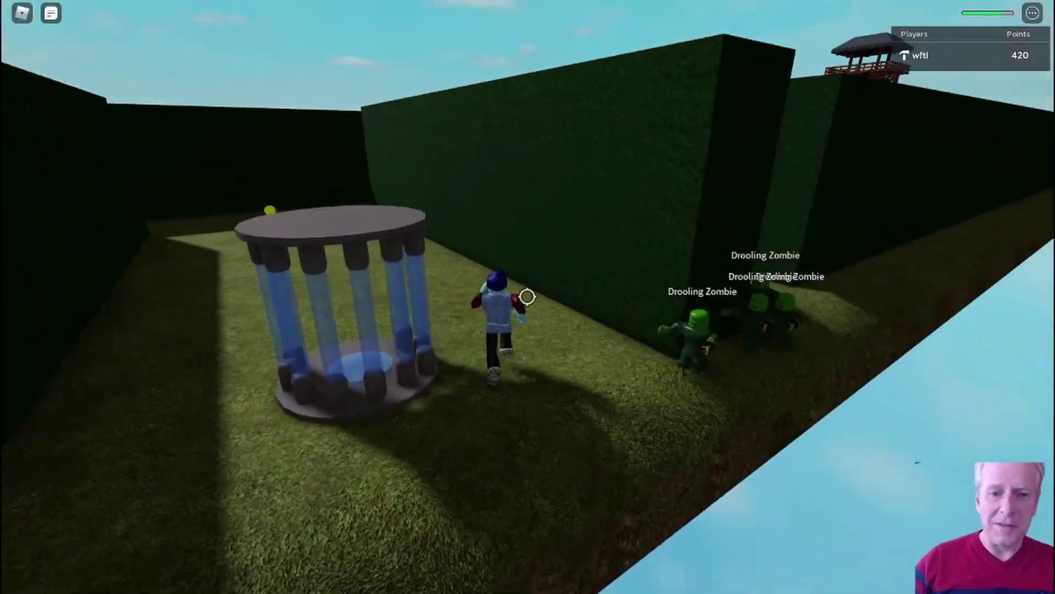
{"action": "key", "text": "w"}
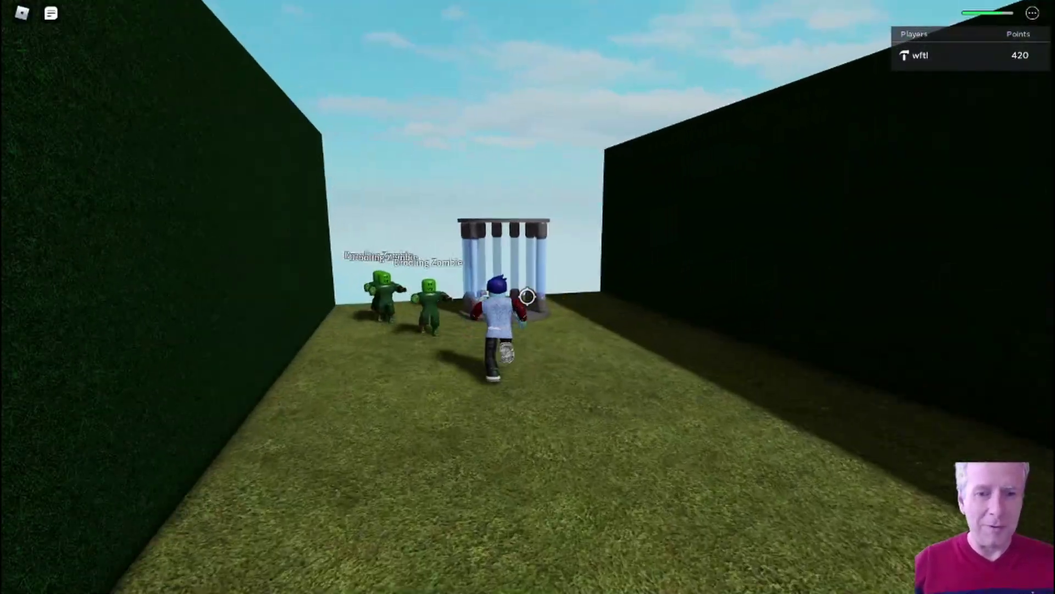
{"action": "key", "text": "w"}
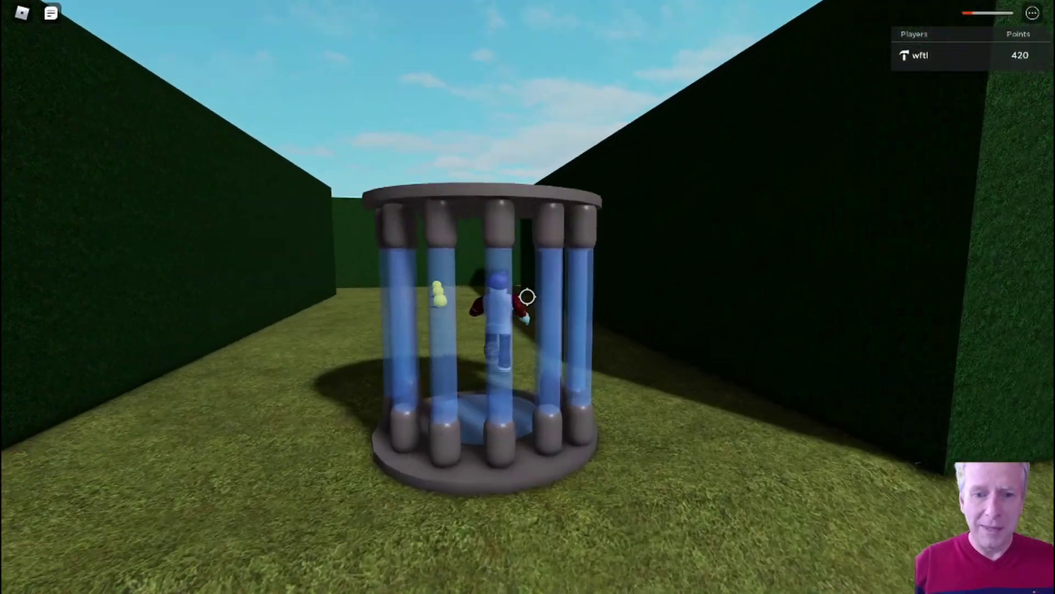
{"action": "key", "text": "w"}
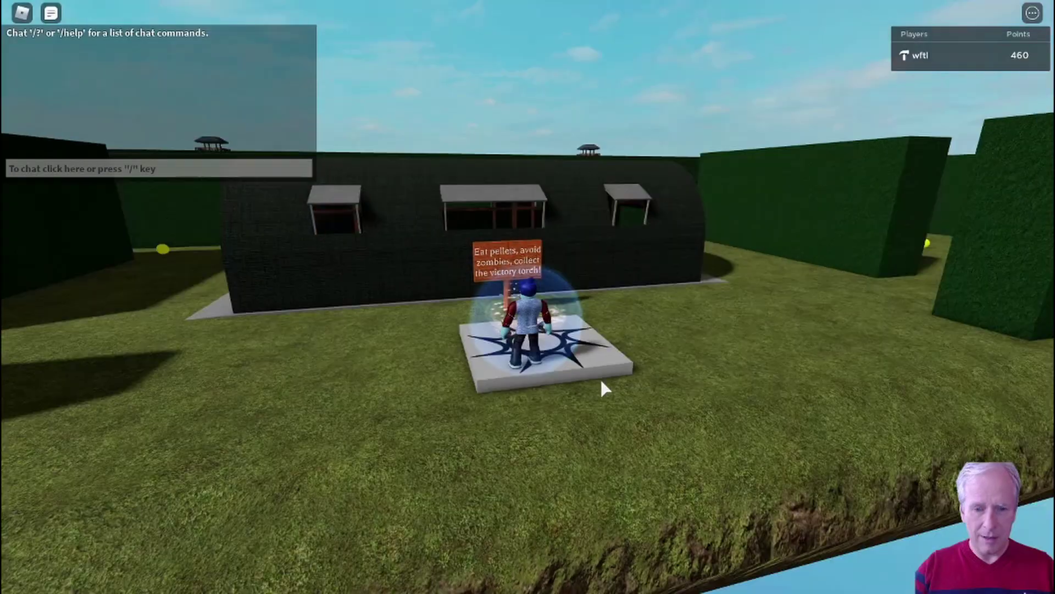
- Walk the character off the spawn pad beside the instruction sign and bring the camera in close behind it
{"action": "right_click_drag", "start_coordinate": [601, 379], "coordinate": [601, 379]}
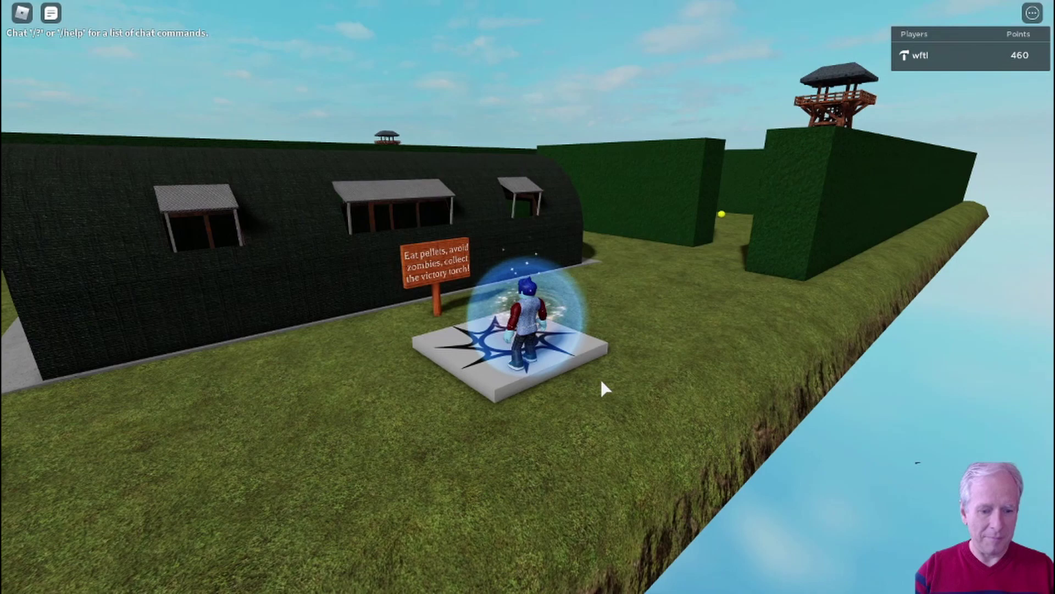
{"action": "key", "text": "w"}
{"action": "right_click_drag", "start_coordinate": [601, 384], "coordinate": [602, 385]}
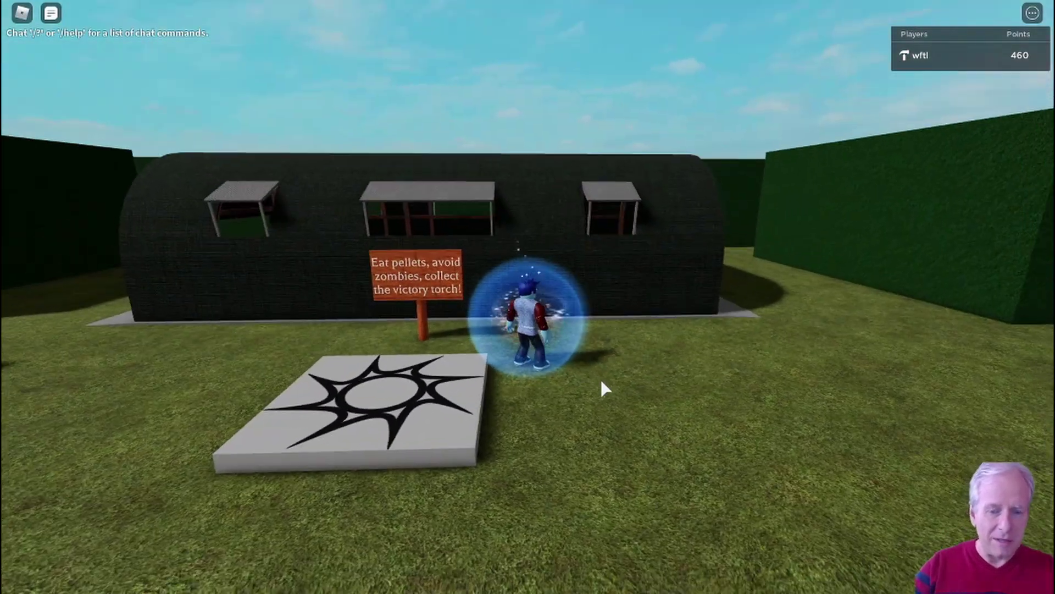
{"action": "scroll", "coordinate": [604, 379], "scroll_direction": "up", "scroll_amount": 3}
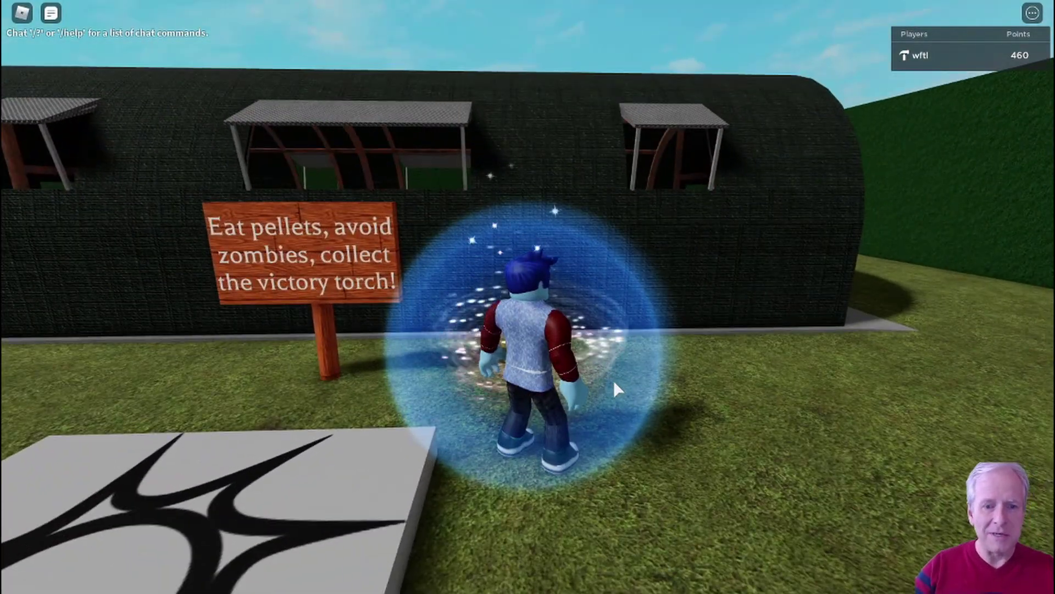
{"action": "right_click_drag", "start_coordinate": [613, 380], "coordinate": [600, 380]}
- Run the character around the end of the arched hut, through its interior and out the far opening to the pellets
{"action": "key", "text": "w"}
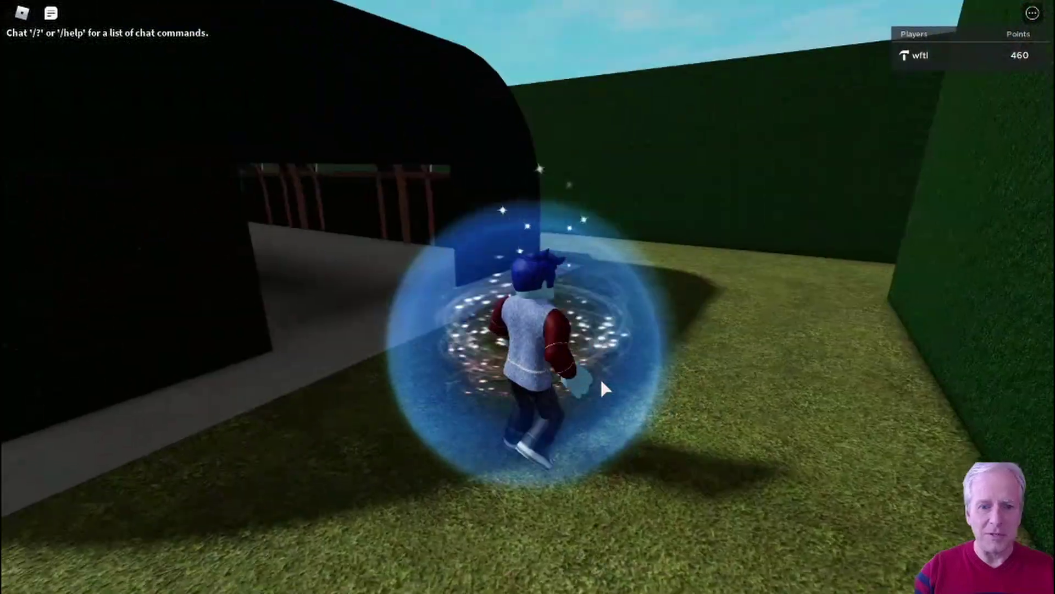
{"action": "key", "text": "Left"}
{"action": "key", "text": "w"}
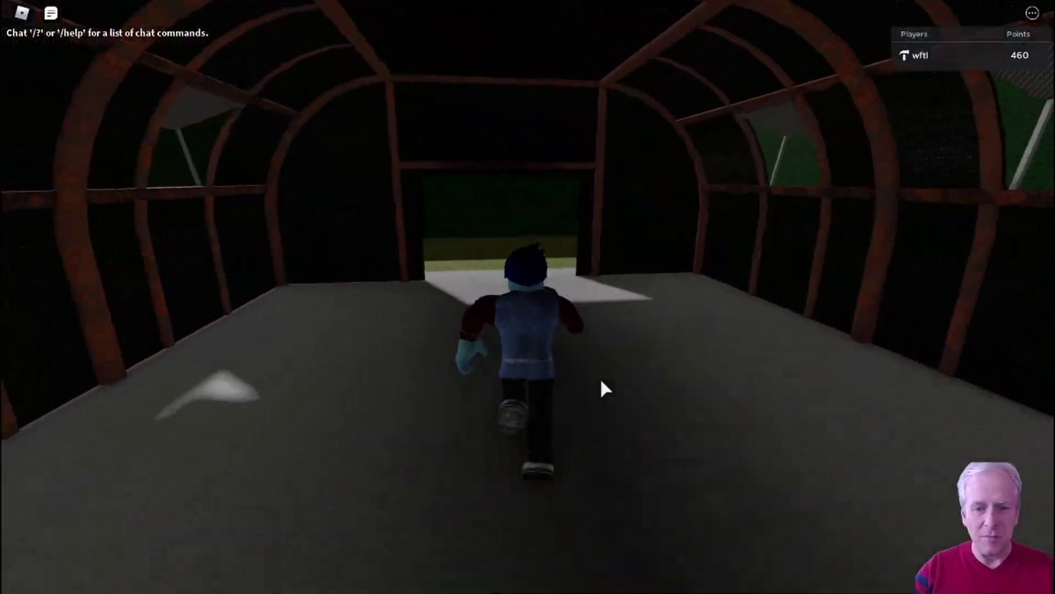
{"action": "key", "text": "w"}
{"action": "key", "text": "Right"}
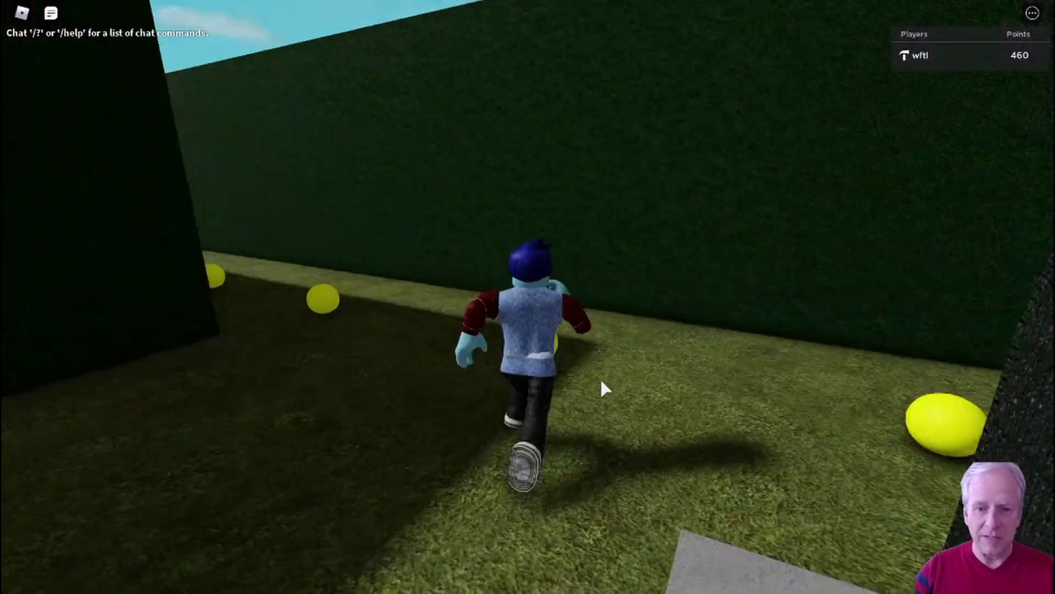
- Eat the row of yellow pellets along the hedge corridor outside the hut
{"action": "key", "text": "Left"}
{"action": "key", "text": "w"}
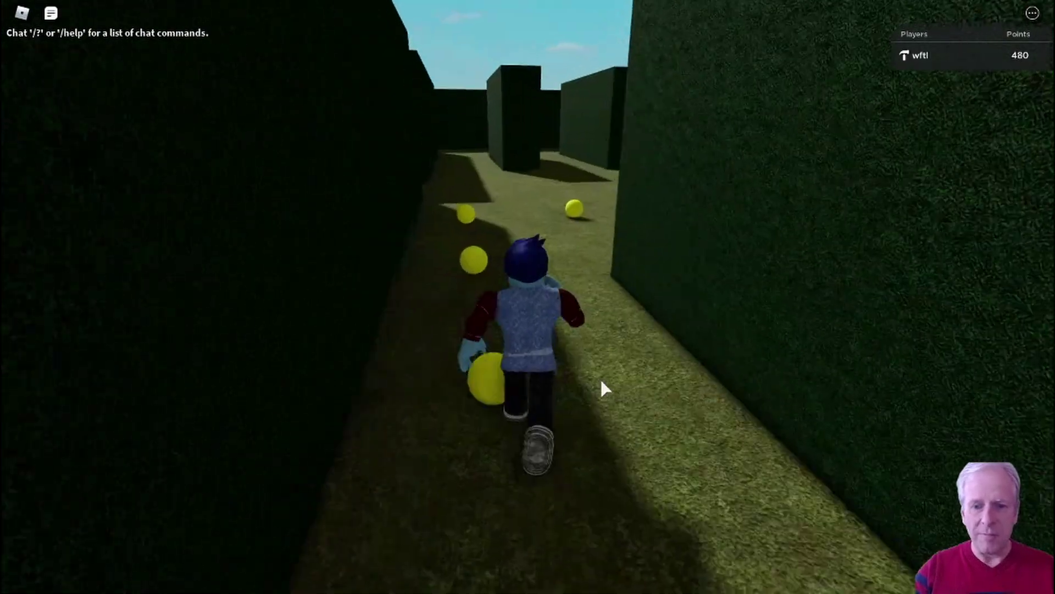
{"action": "key", "text": "w"}
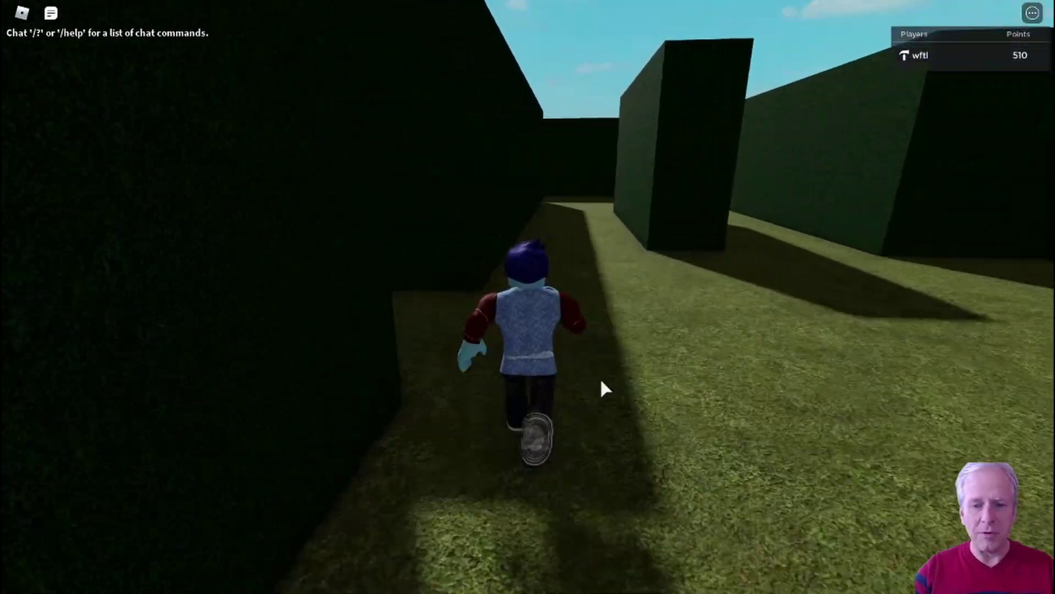
- Turn into the side passage between the hedges and explore the junctions at its far end for a way onward
{"action": "key", "text": "Left"}
{"action": "key", "text": "w"}
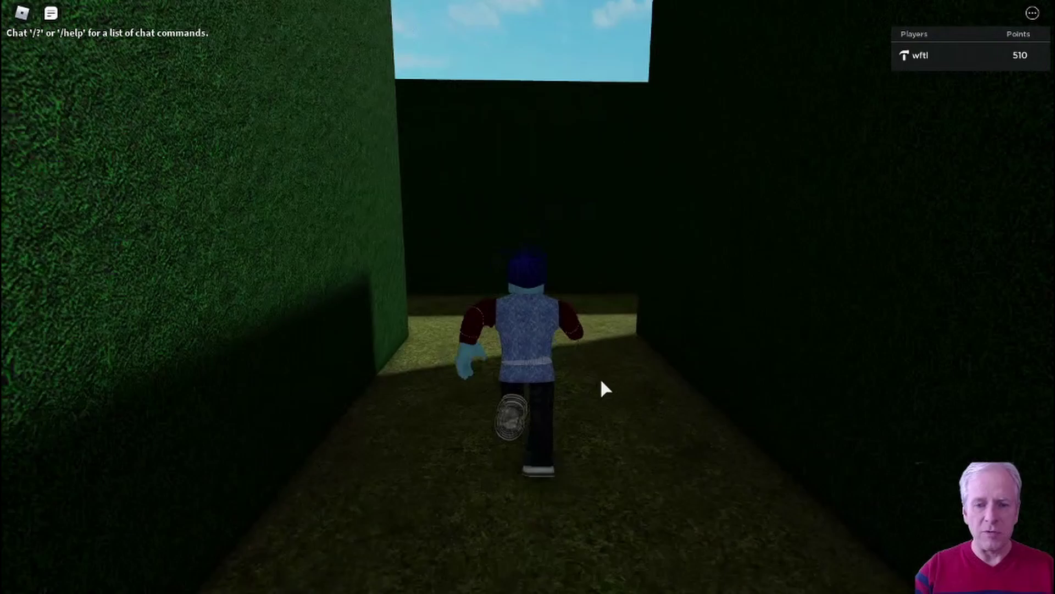
{"action": "key", "text": "w"}
{"action": "key", "text": "Right"}
{"action": "key", "text": "Left"}
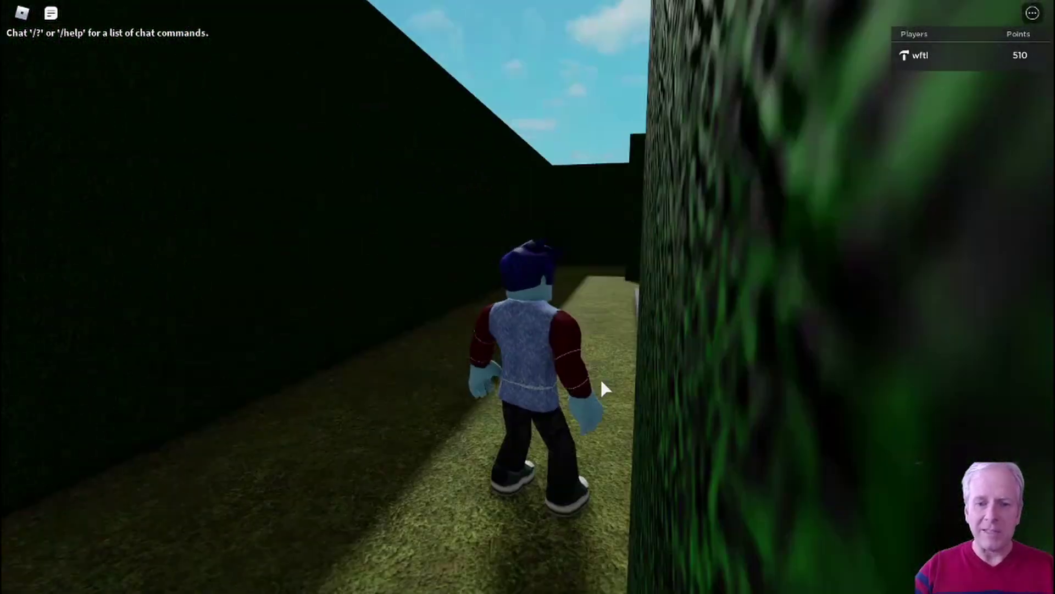
{"action": "key", "text": "w"}
{"action": "key", "text": "Right"}
{"action": "key", "text": "Left"}
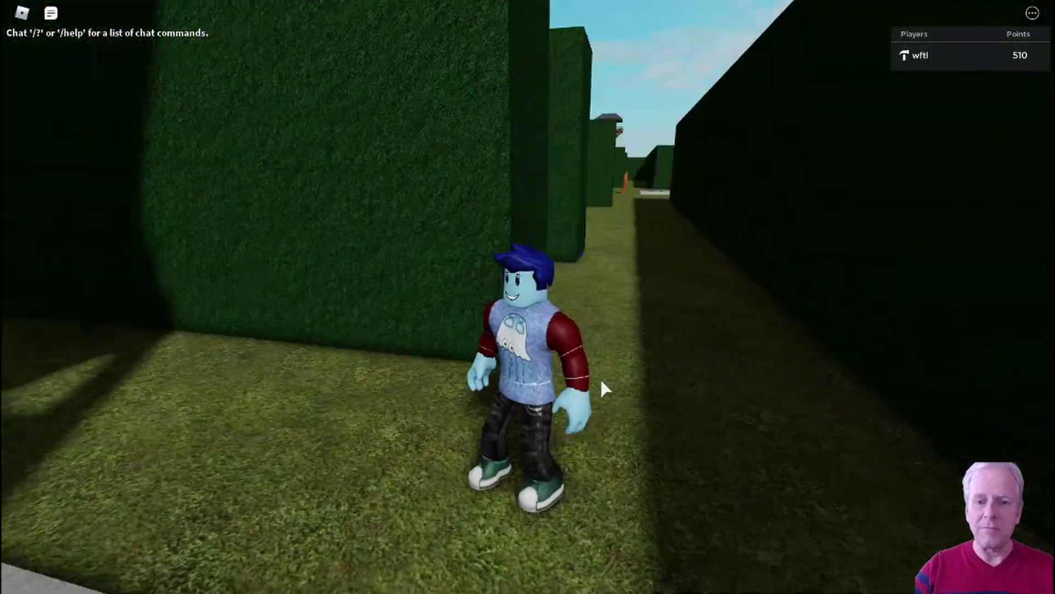
- Run on through the maze and down the long hedge corridor beside the watchtower toward the next yellow pellets
{"action": "key", "text": "w"}
{"action": "mouse_move", "coordinate": [601, 378]}
{"action": "right_mouse_down"}
{"action": "mouse_move", "coordinate": [612, 378]}
{"action": "mouse_move", "coordinate": [600, 377]}
{"action": "right_mouse_up"}
{"action": "key", "text": "w"}
{"action": "key", "text": "w"}
{"action": "key", "text": "w"}
{"action": "key", "text": "w"}
{"action": "key", "text": "w"}
{"action": "key", "text": "w"}
{"action": "key", "text": "w"}
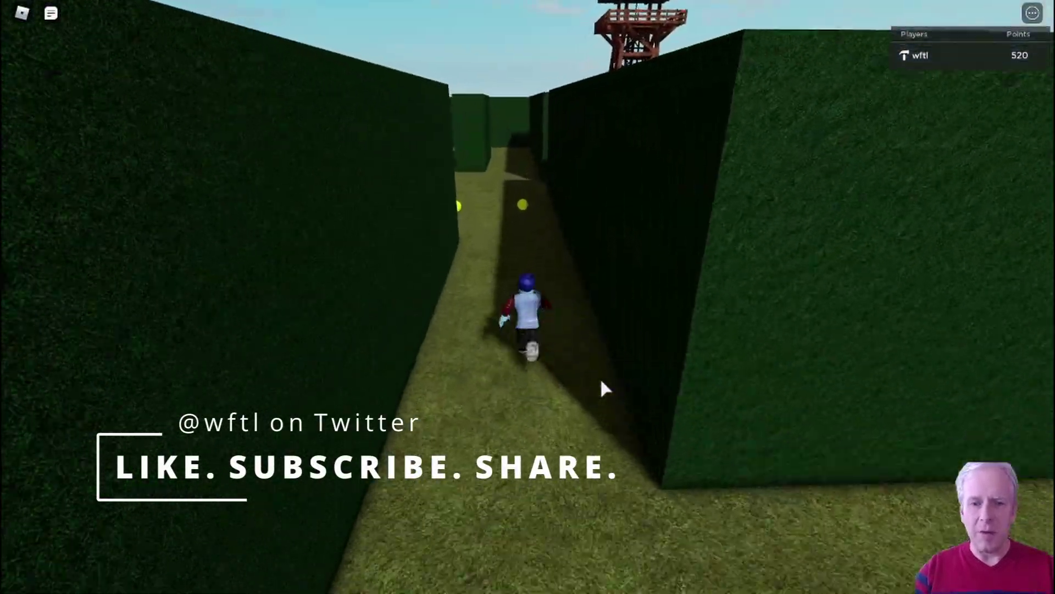
- Leave the corridor for the open clearing and run along its row of yellow pellets
{"action": "key", "text": "w"}
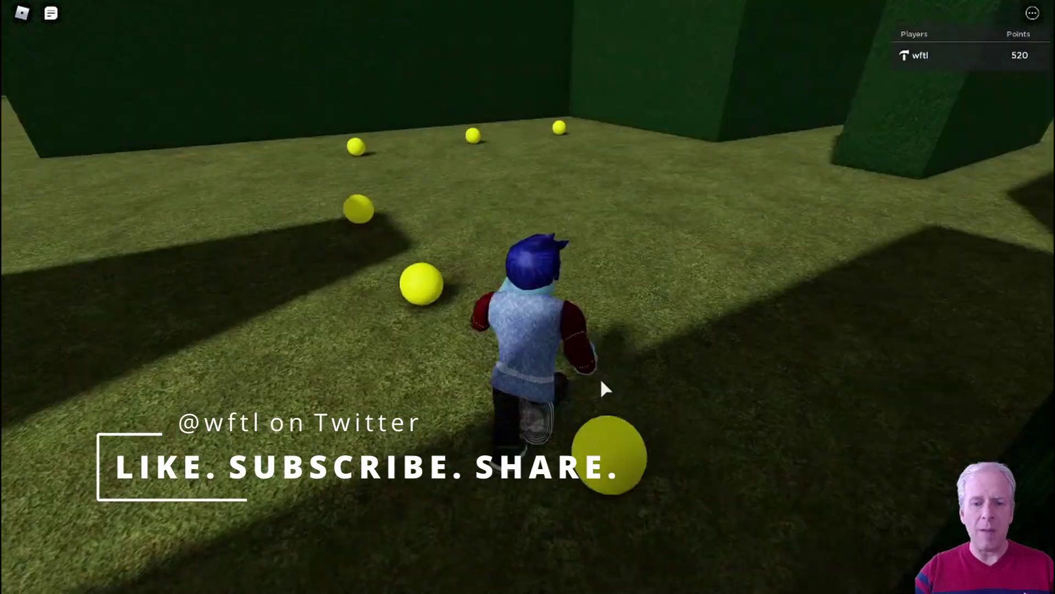
{"action": "key", "text": "w"}
{"action": "right_click_drag", "start_coordinate": [600, 377], "coordinate": [600, 377]}
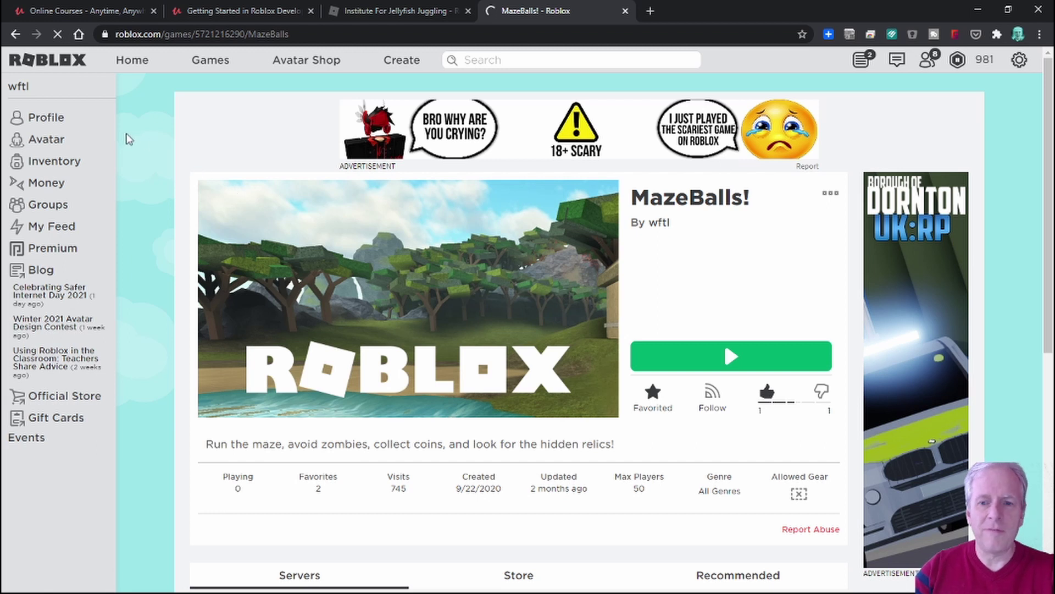
- On the Roblox website, open the account's profile and view the Institute For Jellyfish Juggling group's games
{"action": "left_click", "coordinate": [52, 118]}
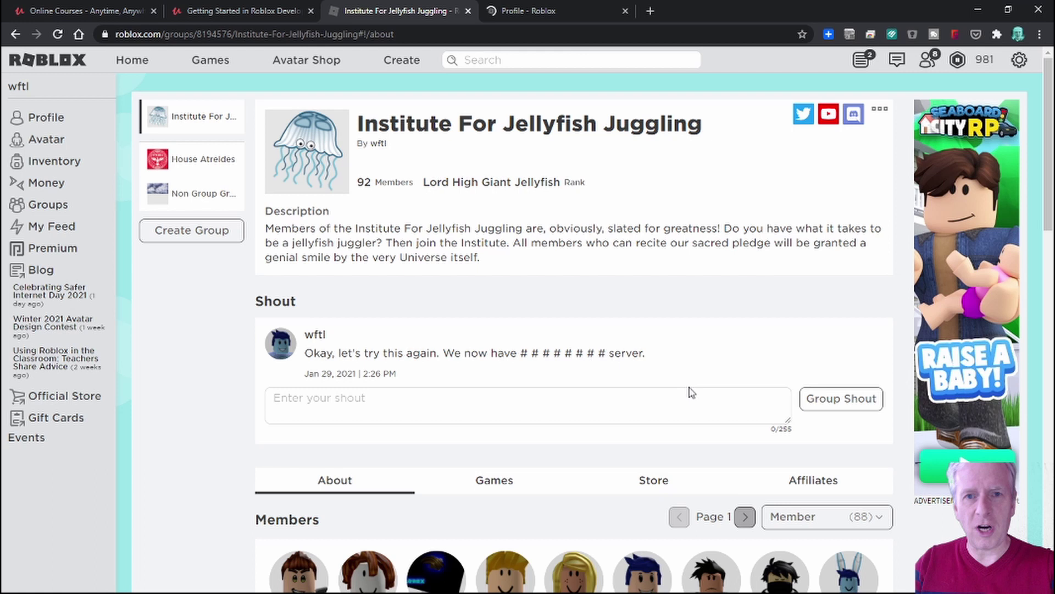
{"action": "scroll", "coordinate": [692, 392], "scroll_direction": "down", "scroll_amount": 2}
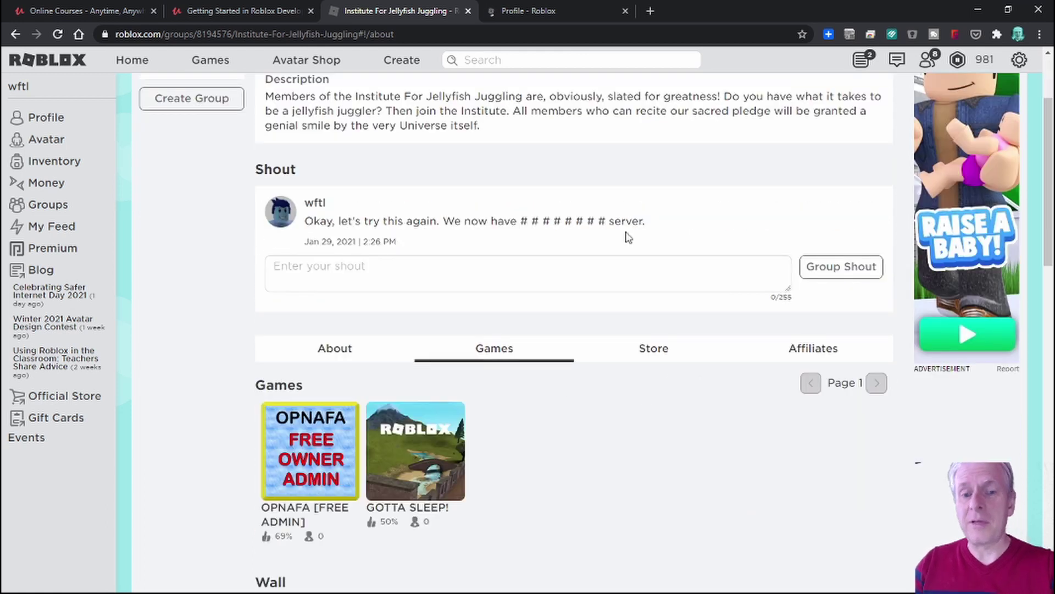